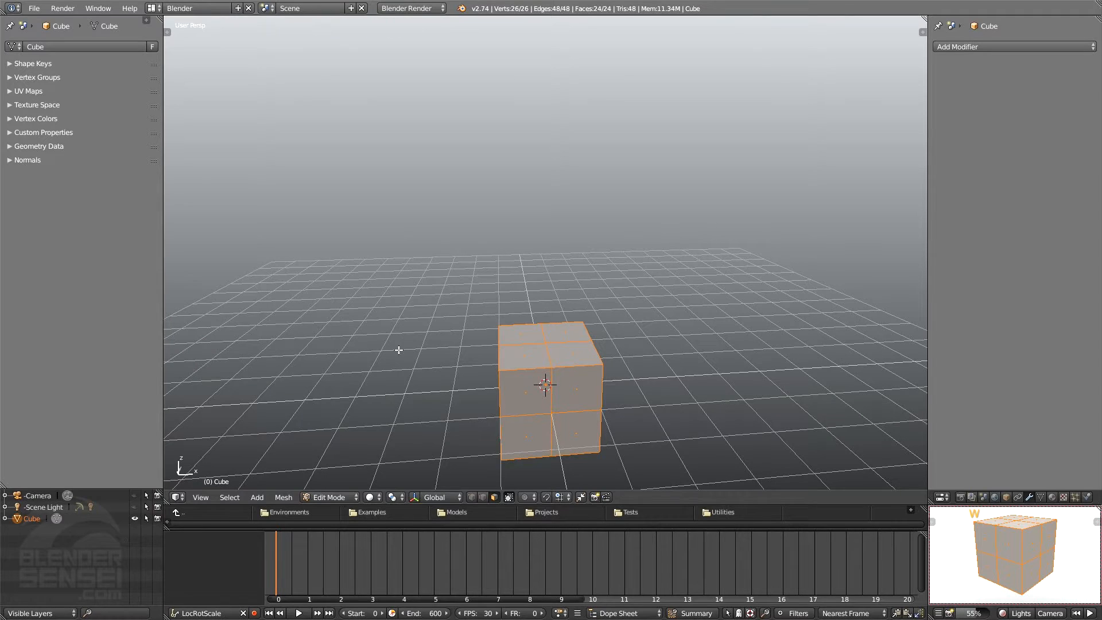
Step: Undo the cube's last subdivision and return the cube to Object Mode
mouse_move(532, 374)
middle_mouse_down()
mouse_move(552, 365)
mouse_move(521, 375)
middle_mouse_up()
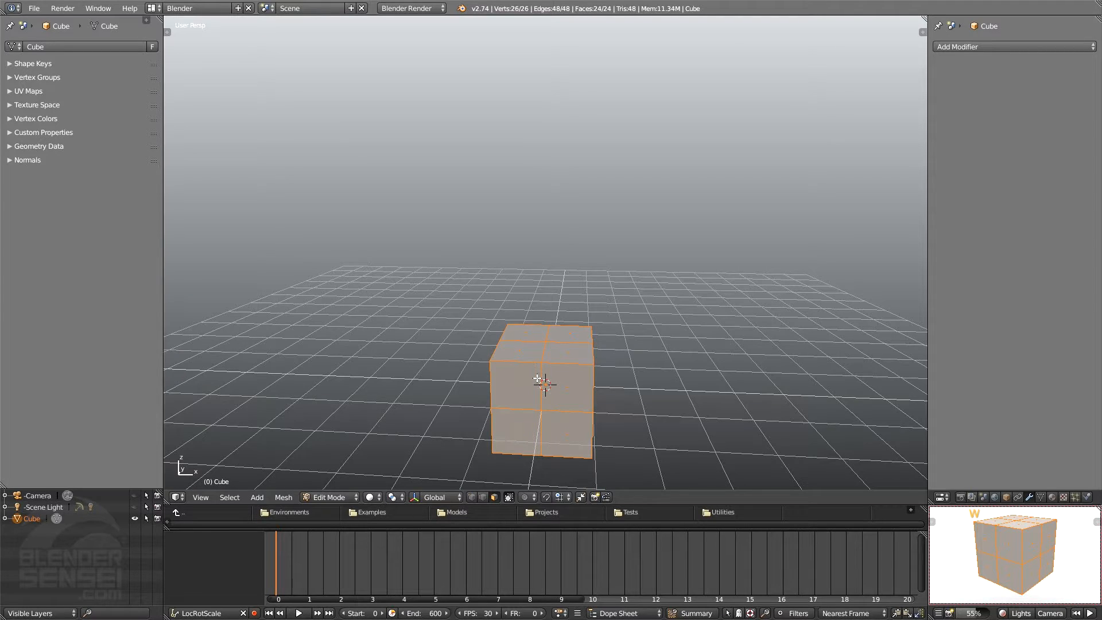
middle_click_drag(530, 408, 551, 366)
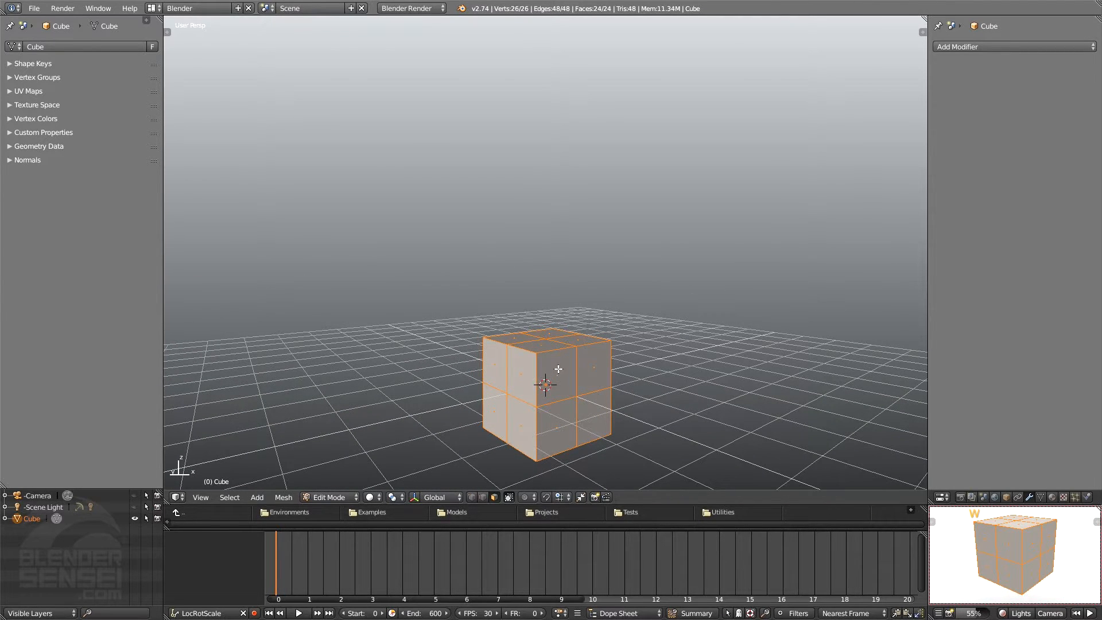
middle_click_drag(581, 365, 494, 396)
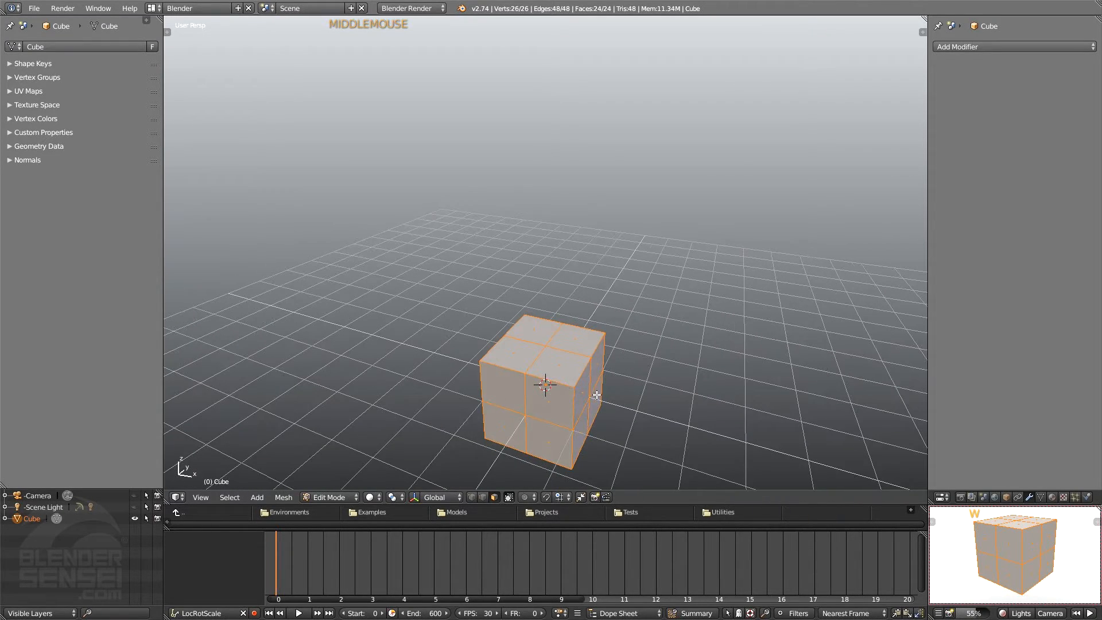
middle_click_drag(608, 388, 600, 356, "shift")
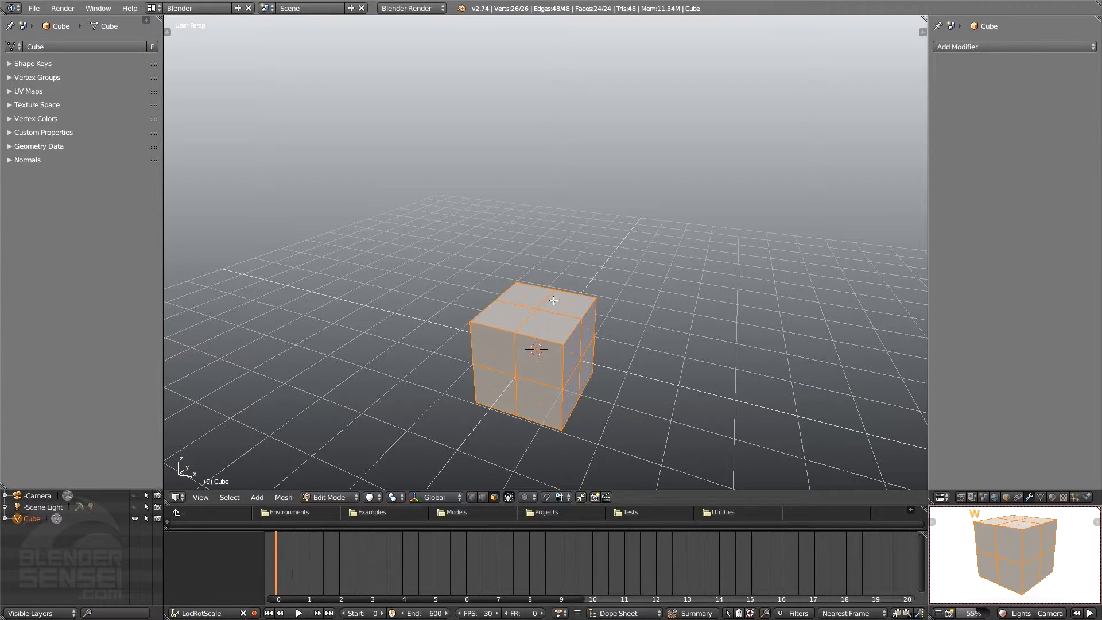
middle_click_drag(535, 382, 567, 377)
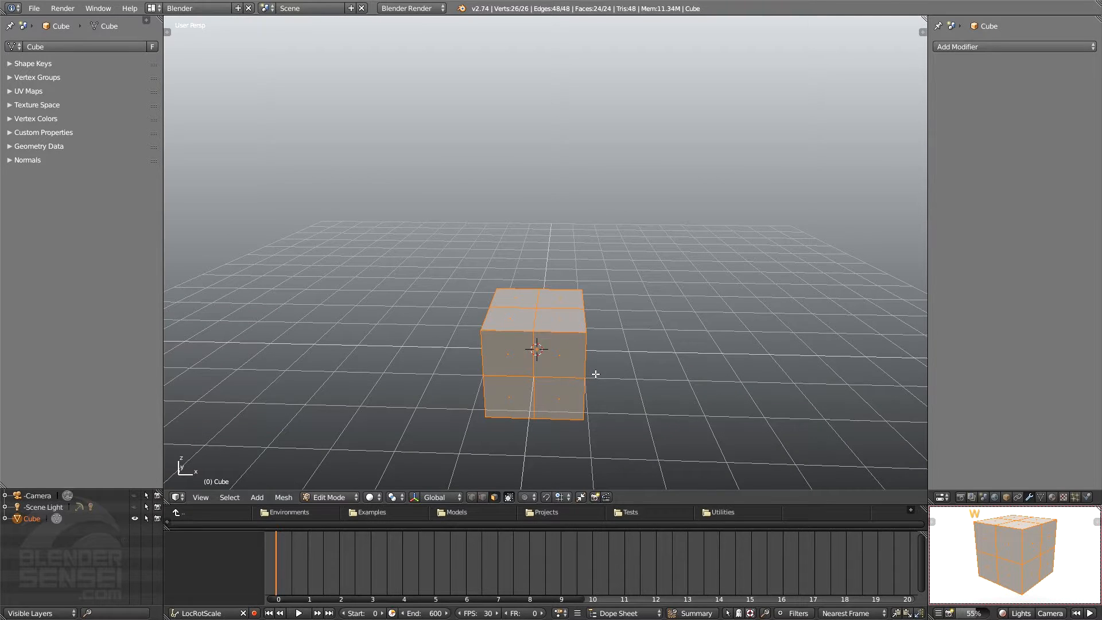
key("ctrl+z")
key("Tab")
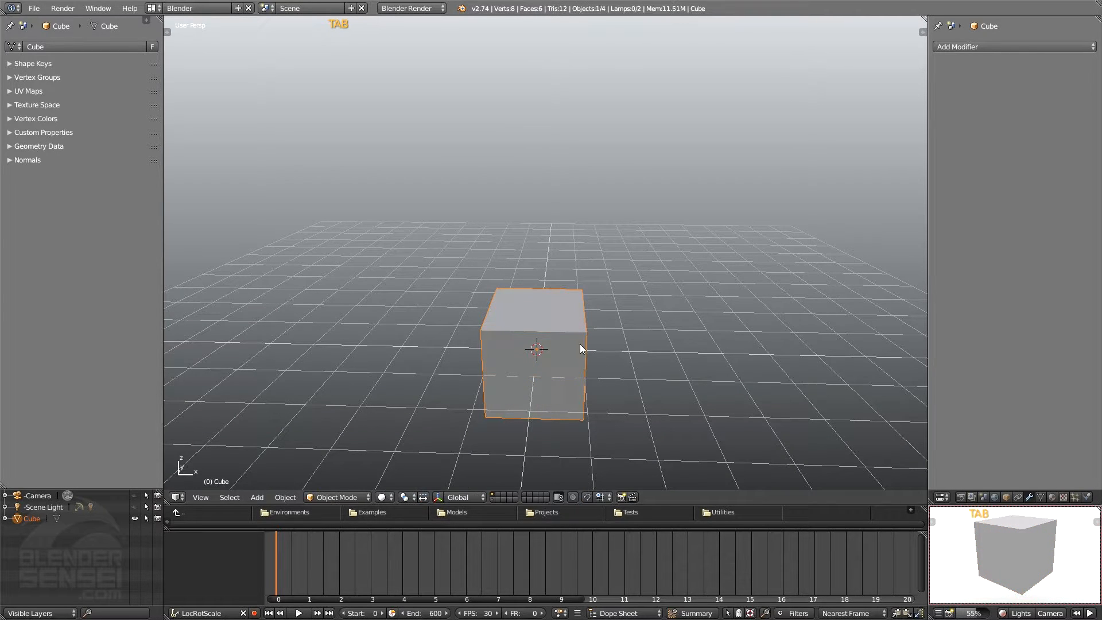
Step: Add a Subdivision Surface modifier to the cube
left_click(1026, 47)
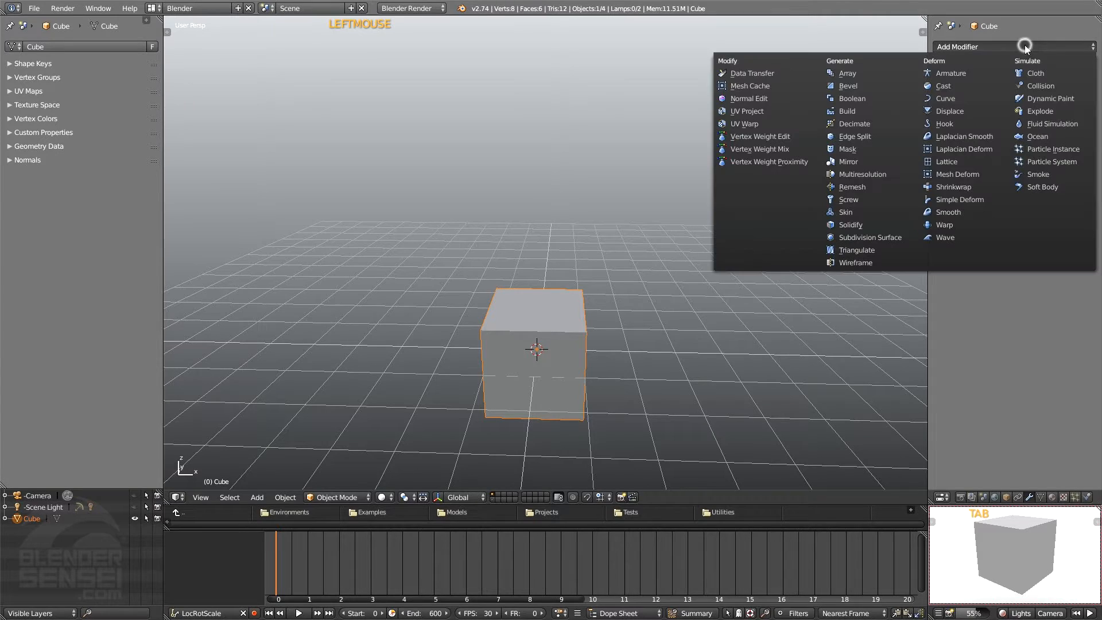
middle_click(879, 238)
Step: Examine the faceted form of the Catmull-Clark subdivided cube from above, at grid level and from several sides
middle_click_drag(598, 271, 595, 312)
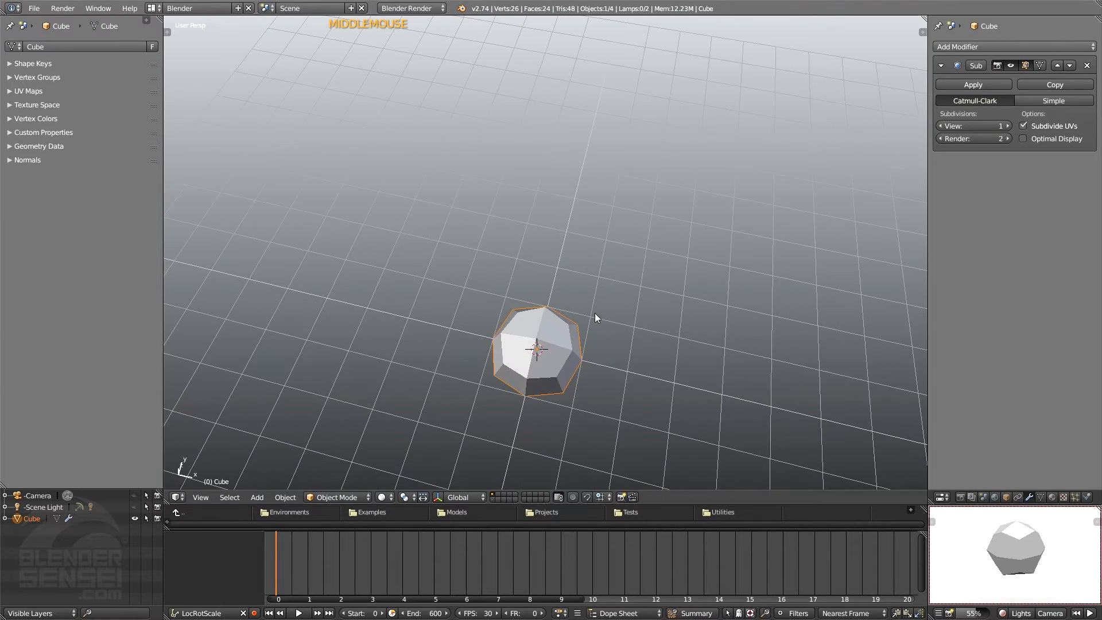
scroll(600, 340, "up", 2)
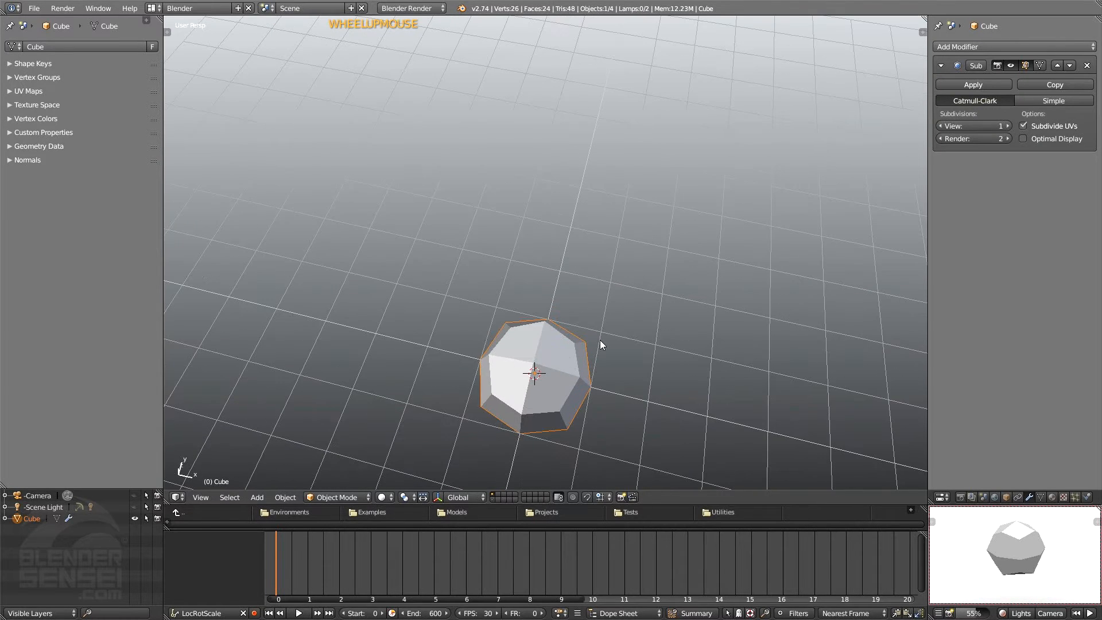
middle_click_drag(614, 351, 529, 274, "shift")
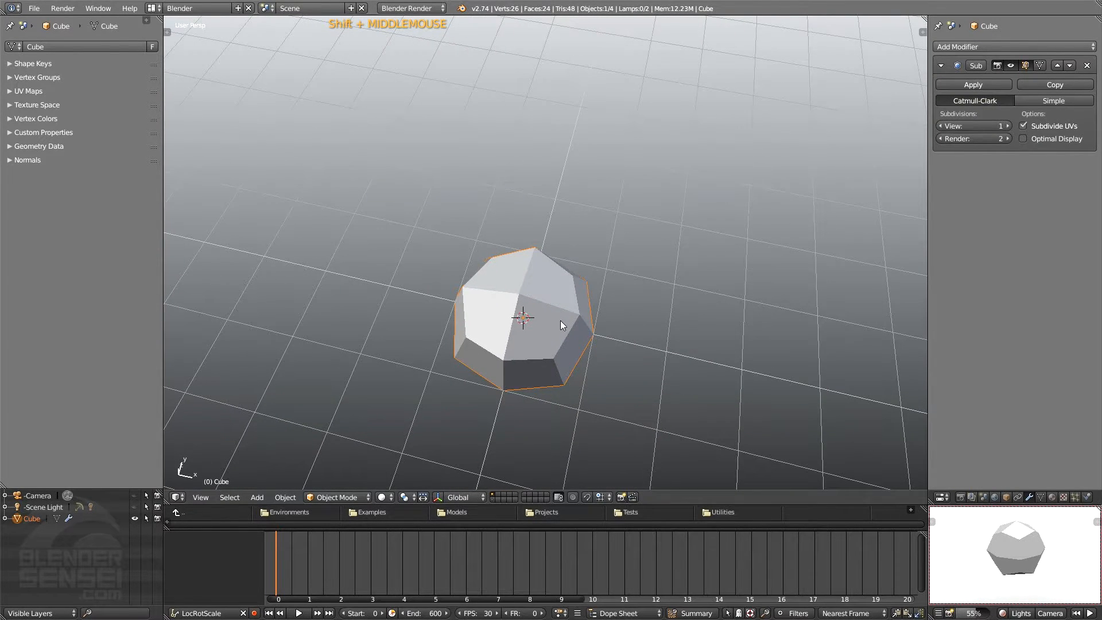
middle_click_drag(532, 334, 613, 266)
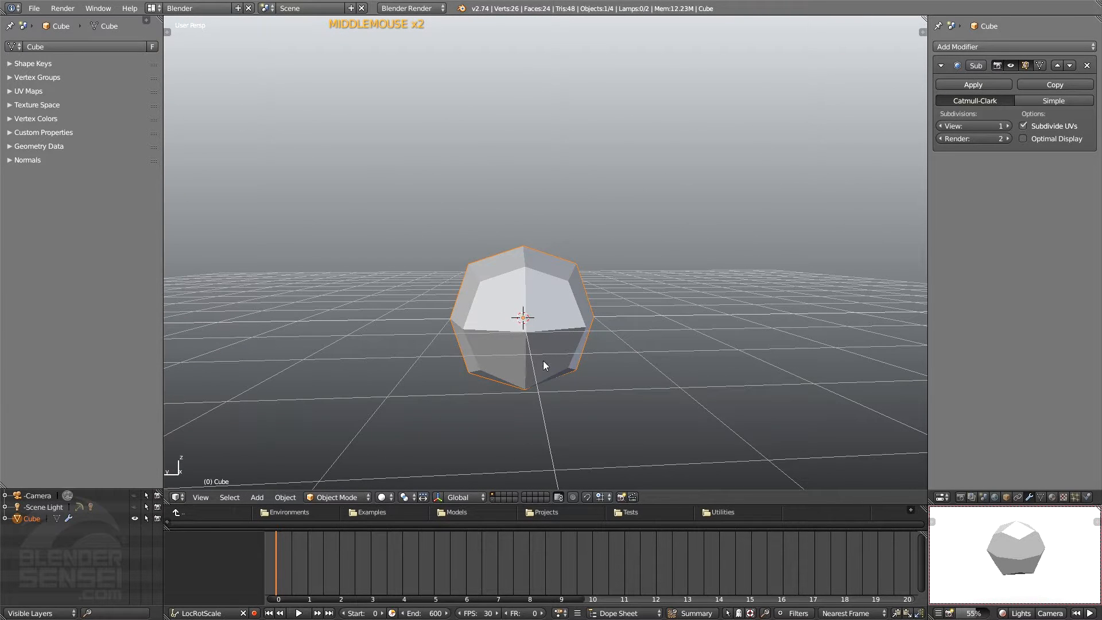
middle_click_drag(609, 357, 463, 360)
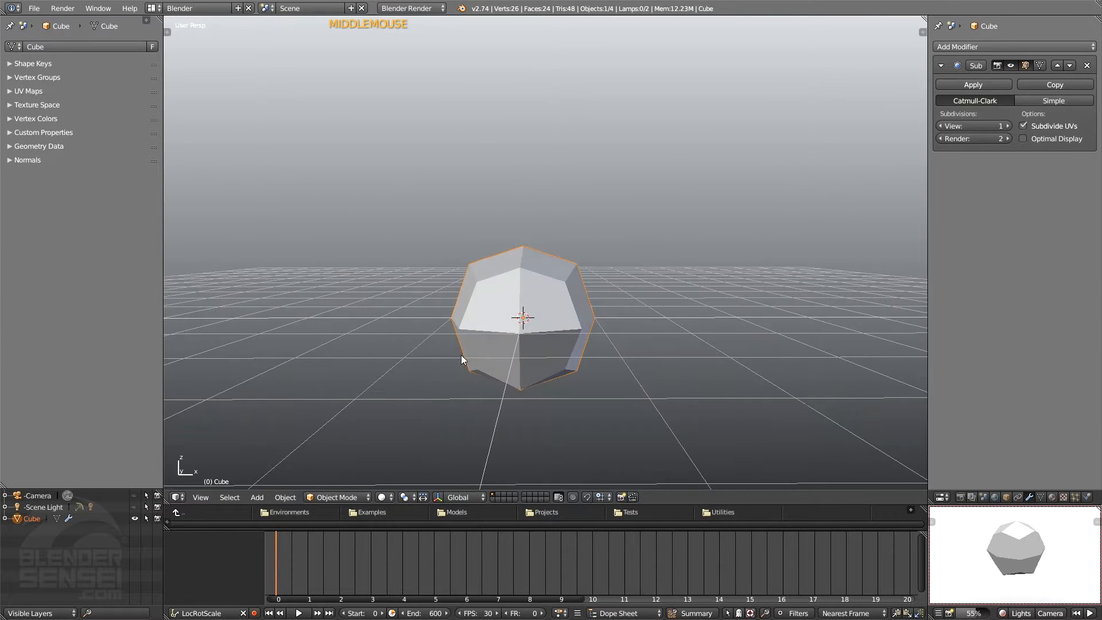
middle_click_drag(546, 370, 573, 347)
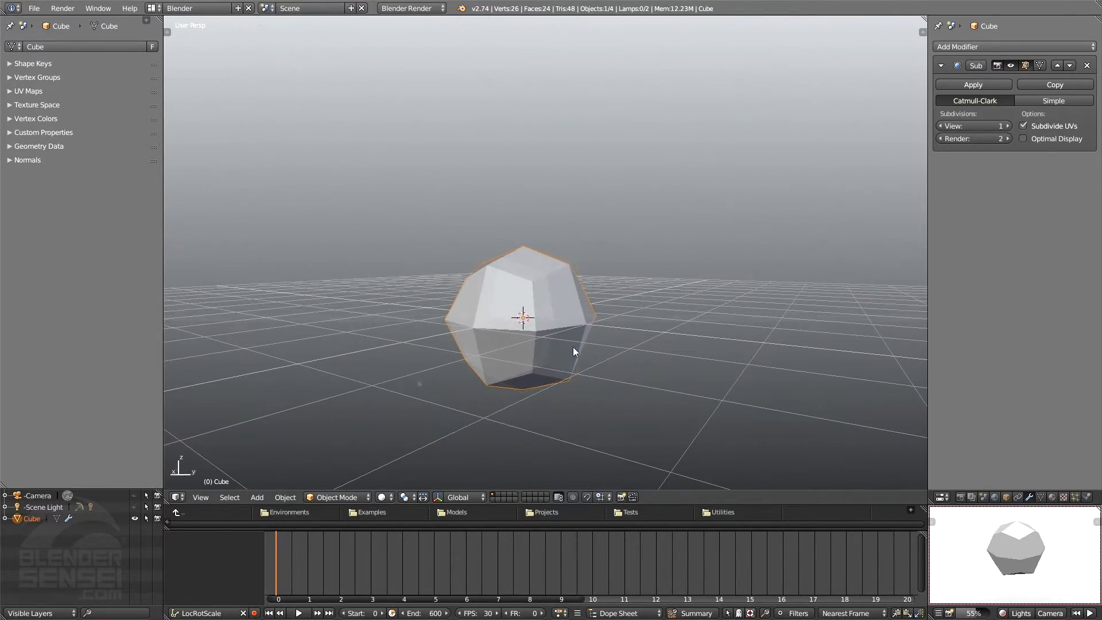
middle_click_drag(547, 390, 528, 411)
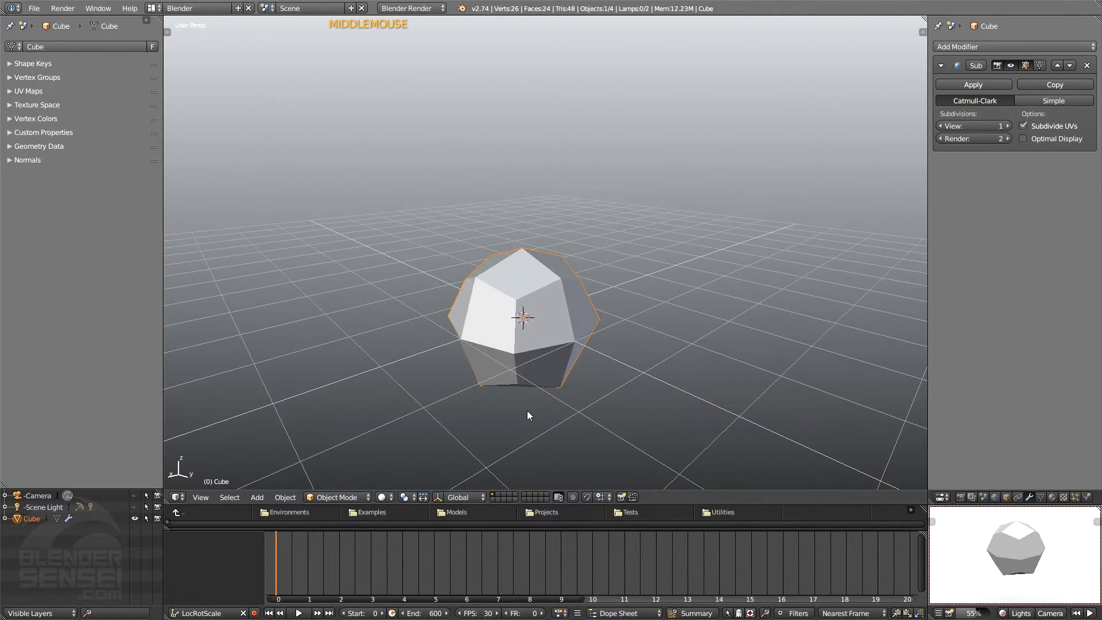
scroll(558, 326, "down", 2)
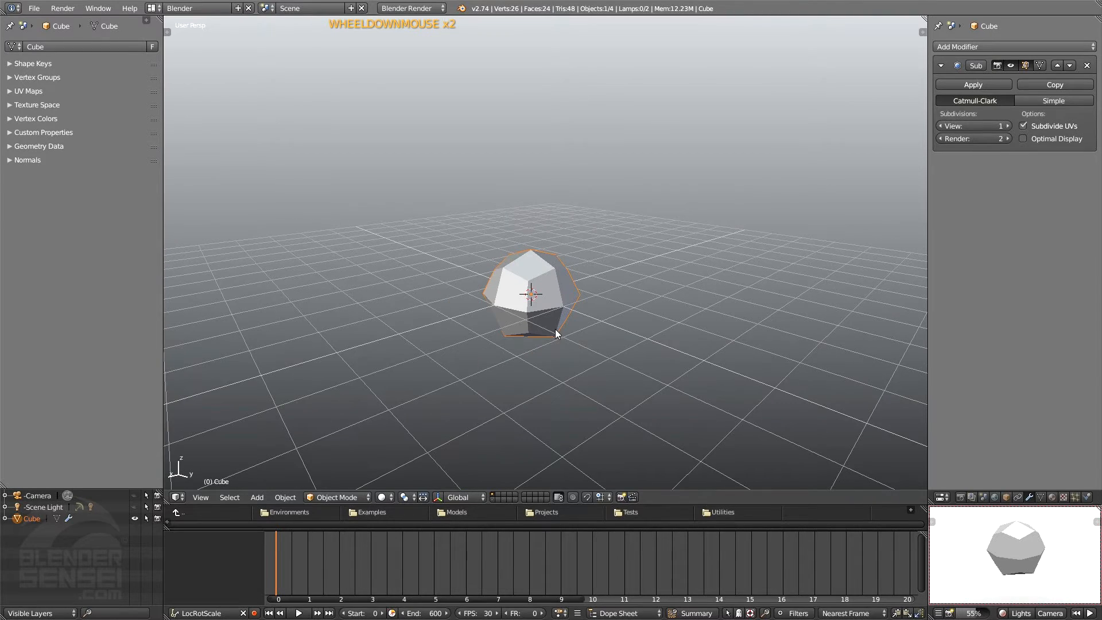
middle_click_drag(556, 333, 619, 320)
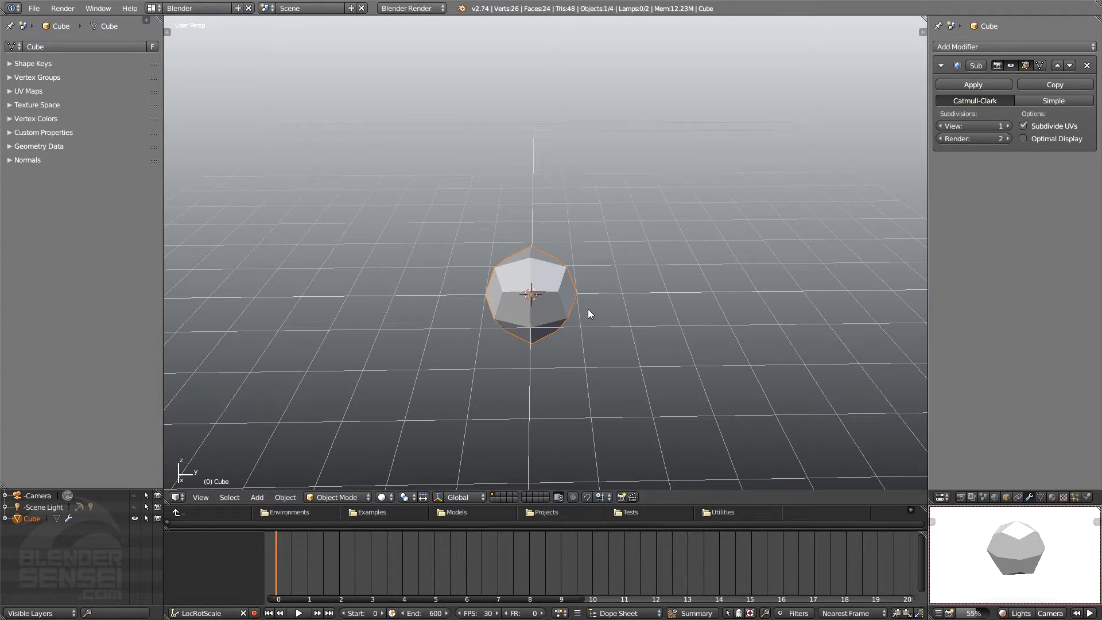
middle_click_drag(590, 310, 608, 278)
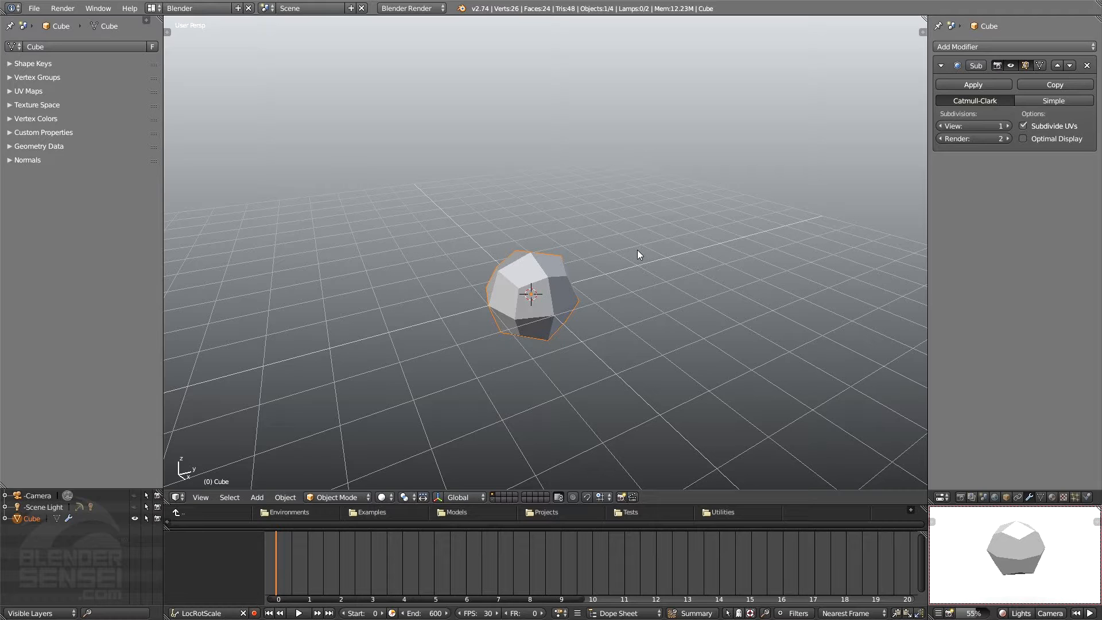
Step: Show both sidebars of the 3D view and set the cube's shading to Smooth
key("n")
key("t")
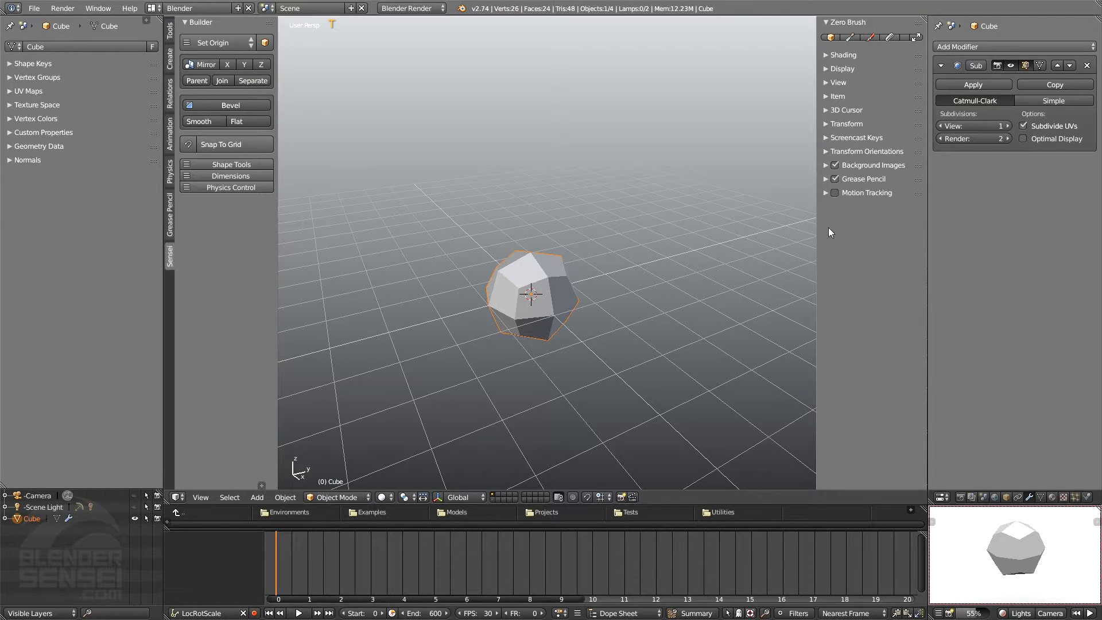
left_click(209, 120)
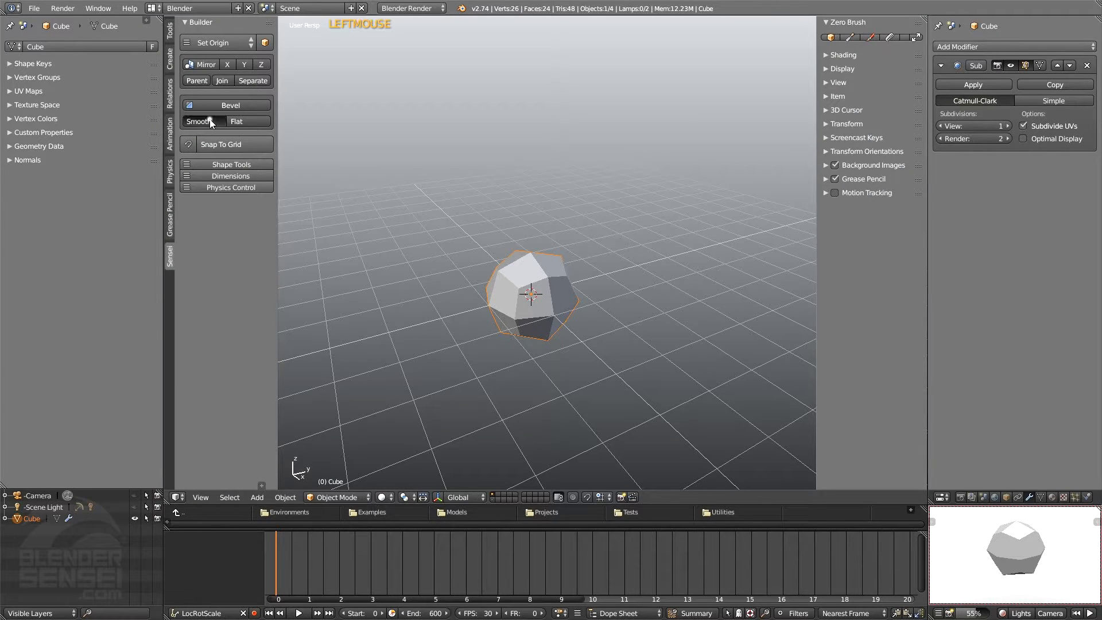
middle_click_drag(562, 202, 571, 274)
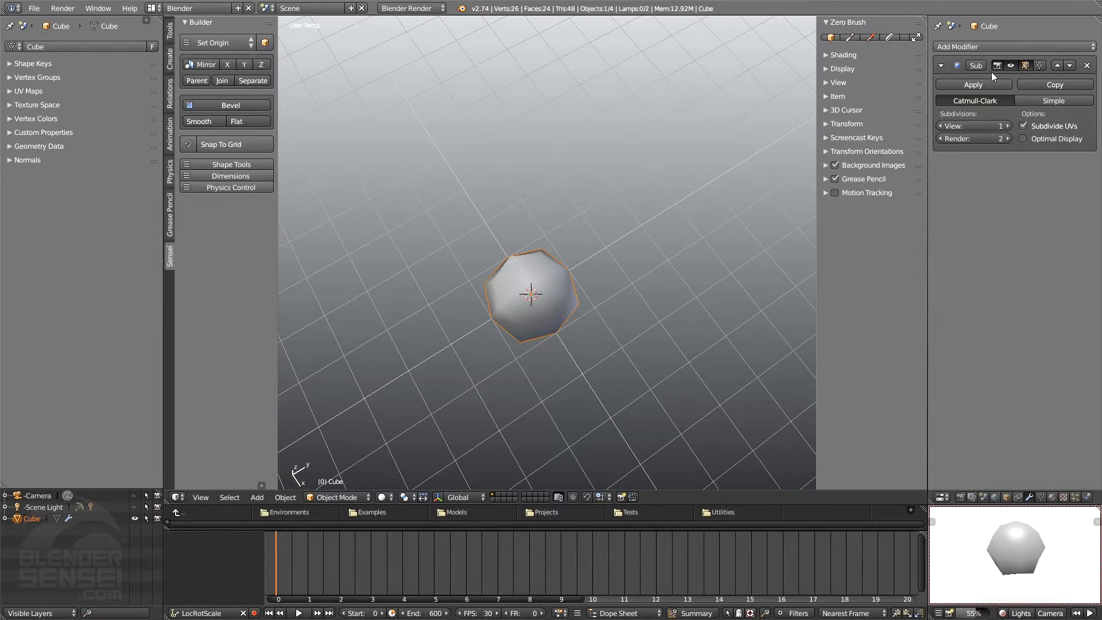
Step: Switch the Subdivision Surface modifier's viewport display off and on again to compare the cube with its smoothed form
left_click(1011, 67)
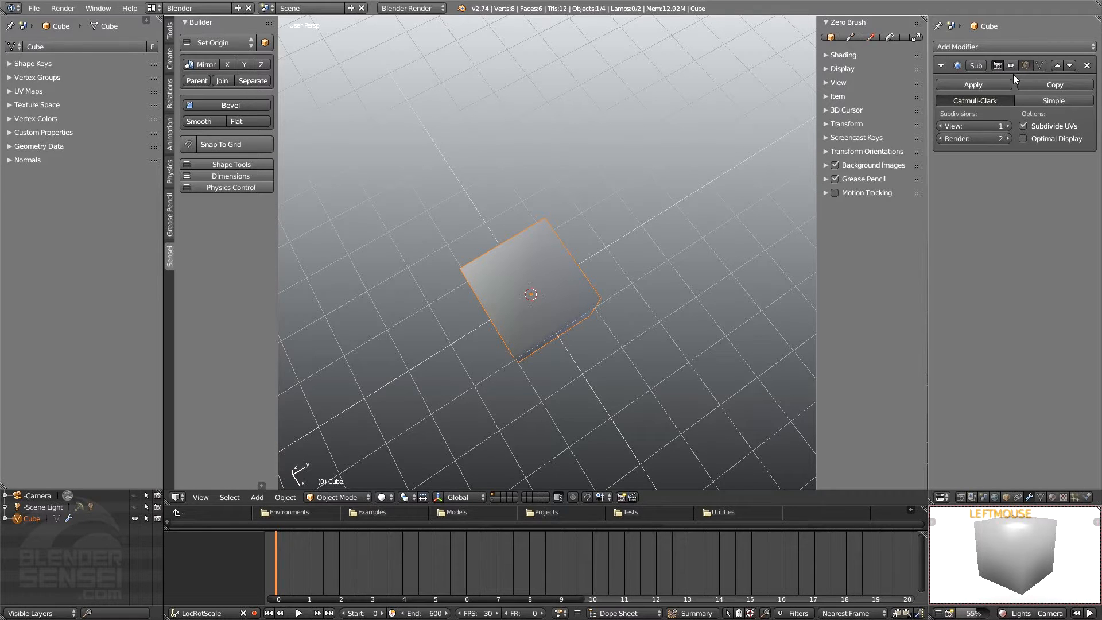
middle_click_drag(616, 310, 551, 304)
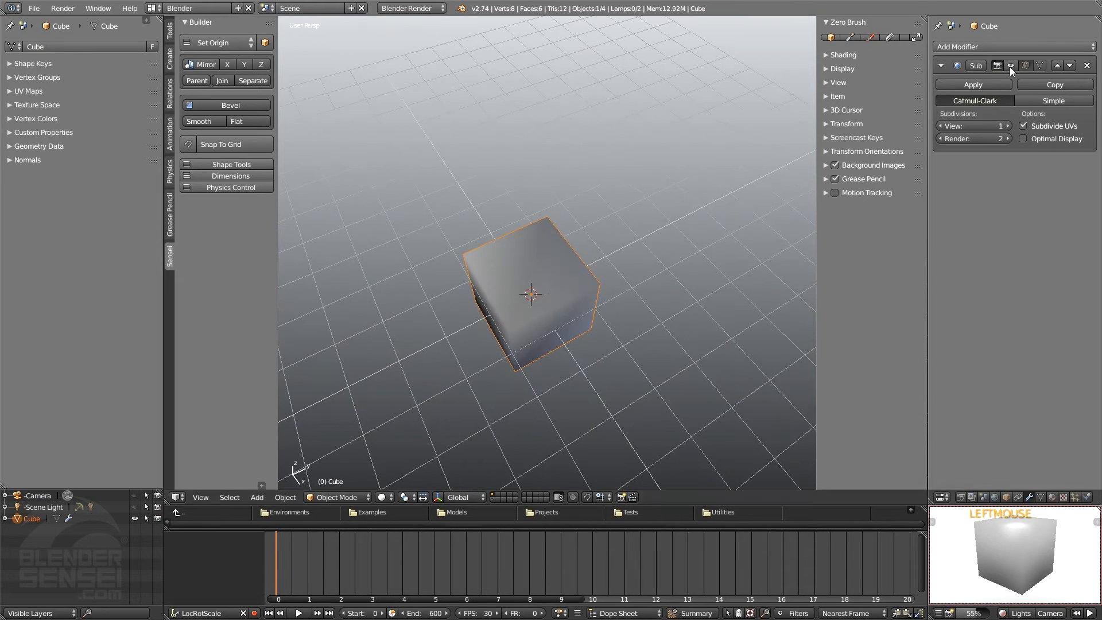
left_click(1011, 66)
middle_click_drag(599, 341, 598, 340)
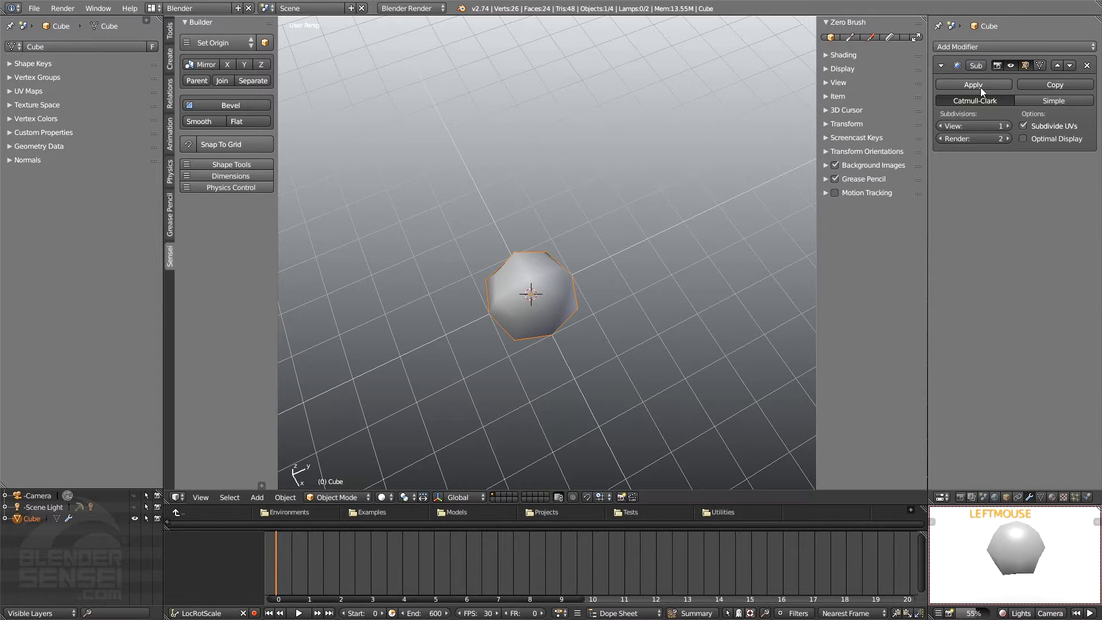
Step: Enter Edit Mode on the cube and inspect the original mesh cage around the subdivided form
left_click(578, 275)
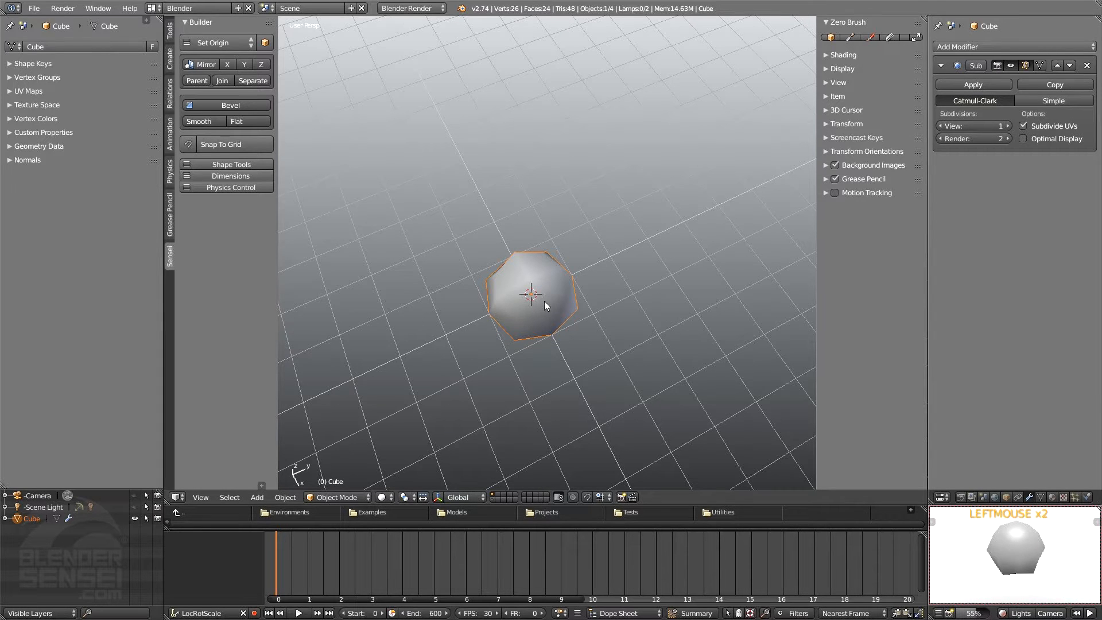
scroll(546, 303, "up", 1)
key("Tab")
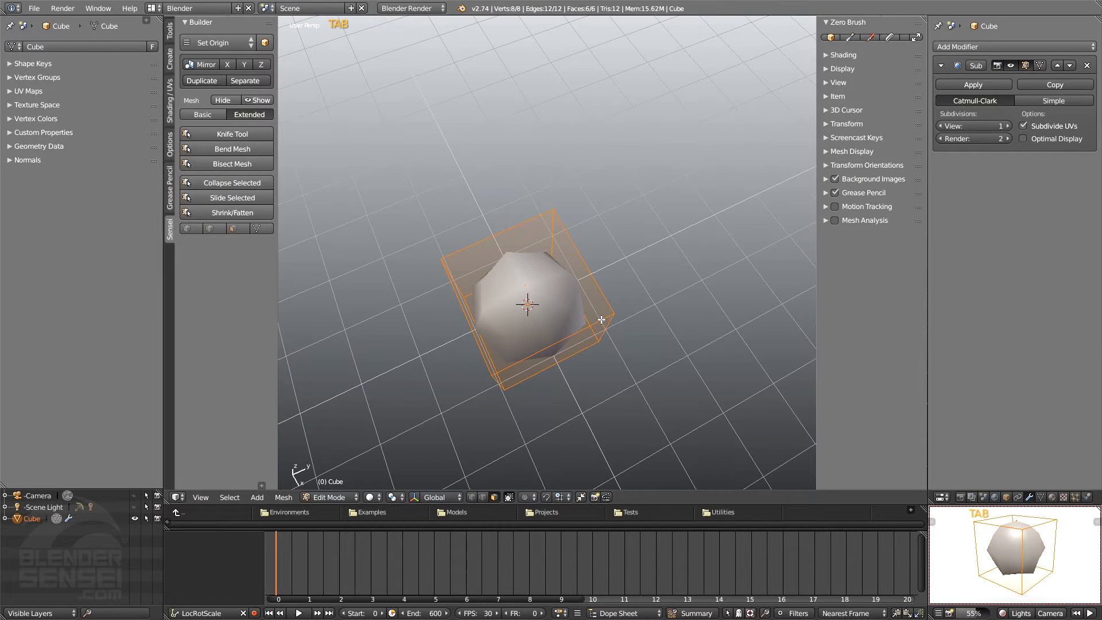
middle_click_drag(602, 320, 644, 253)
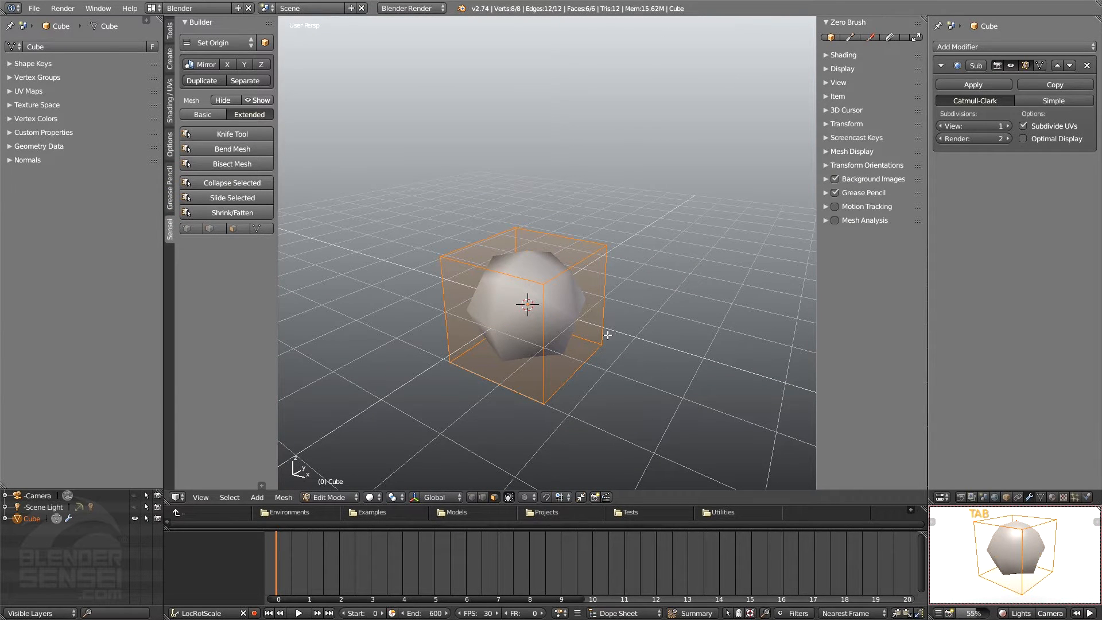
middle_click_drag(608, 336, 570, 354)
Step: Compare the editable cube mesh without and with the modifier by toggling its viewport display in Edit Mode
left_click(1011, 66)
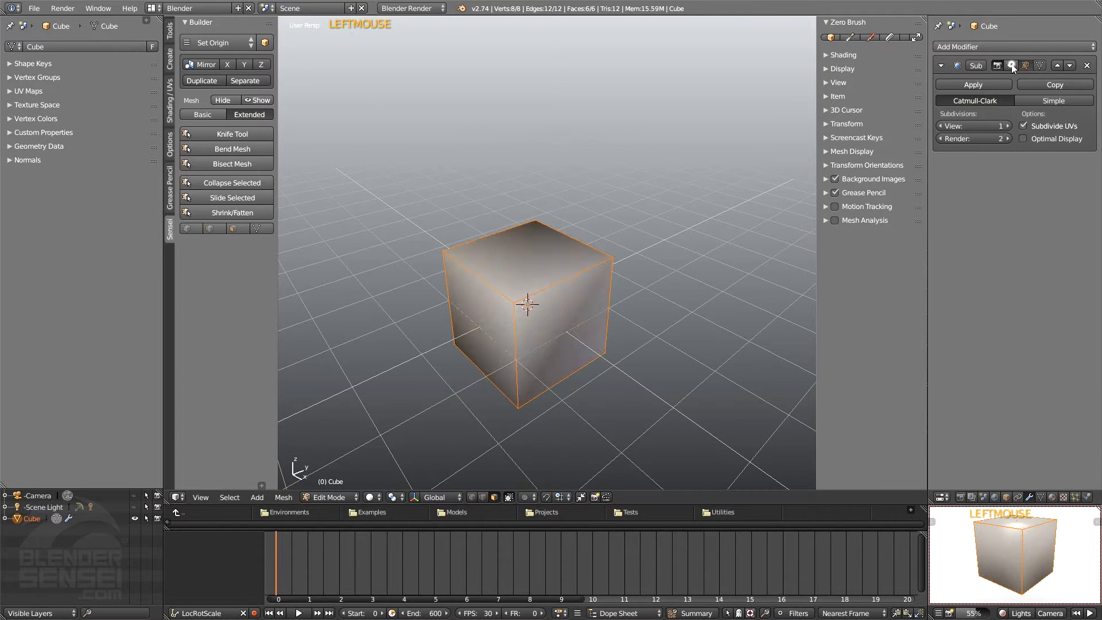
middle_click_drag(489, 325, 494, 322)
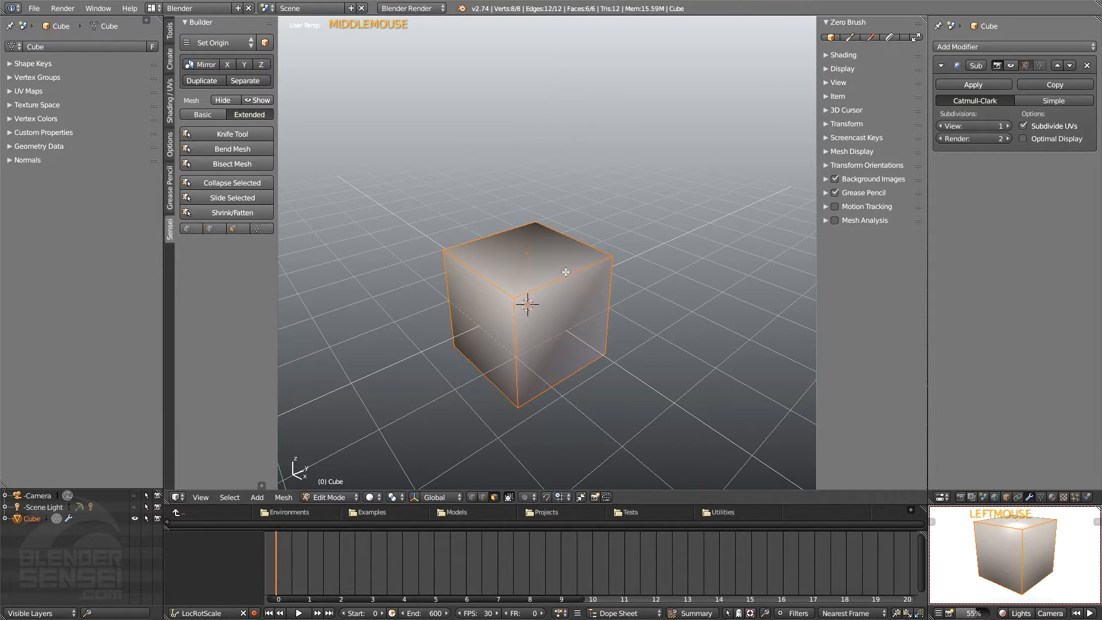
left_click(1012, 66)
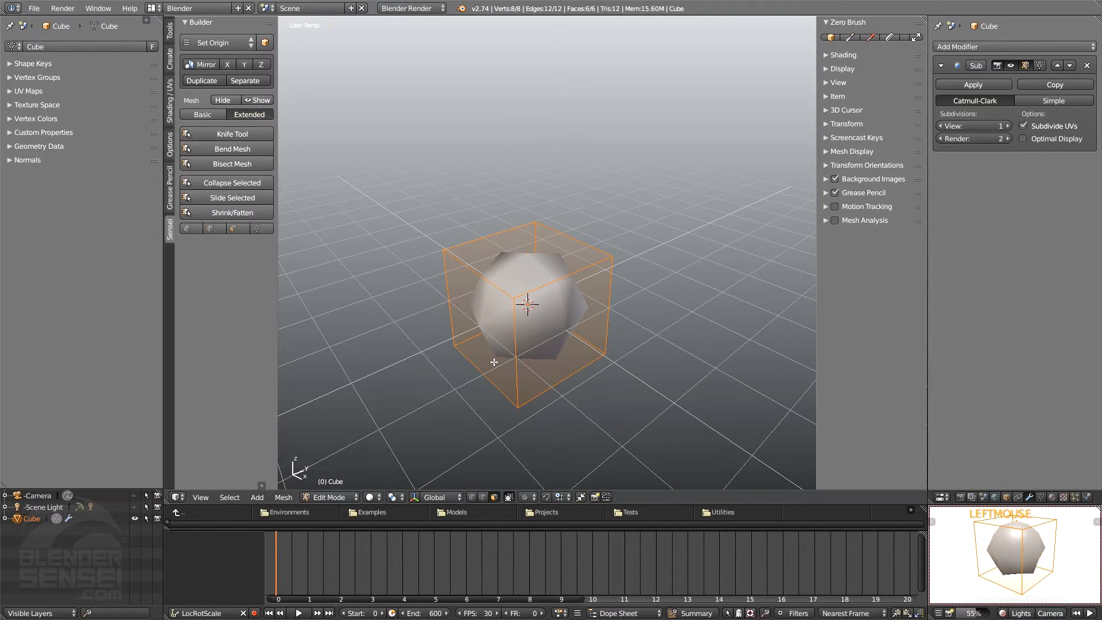
middle_click_drag(728, 209, 728, 223)
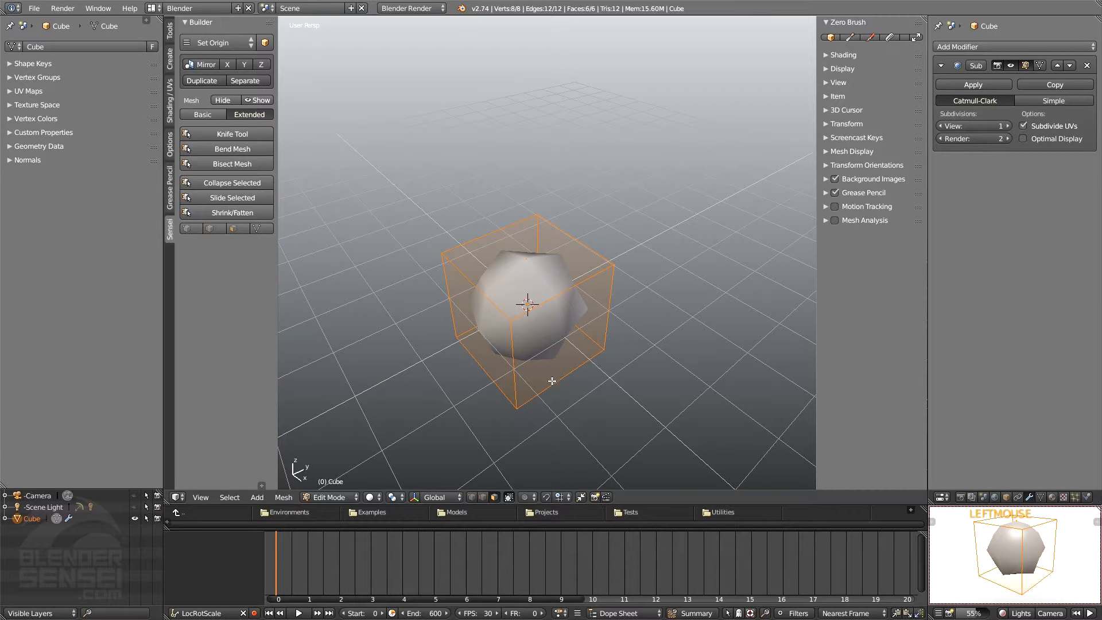
middle_click_drag(585, 347, 589, 343)
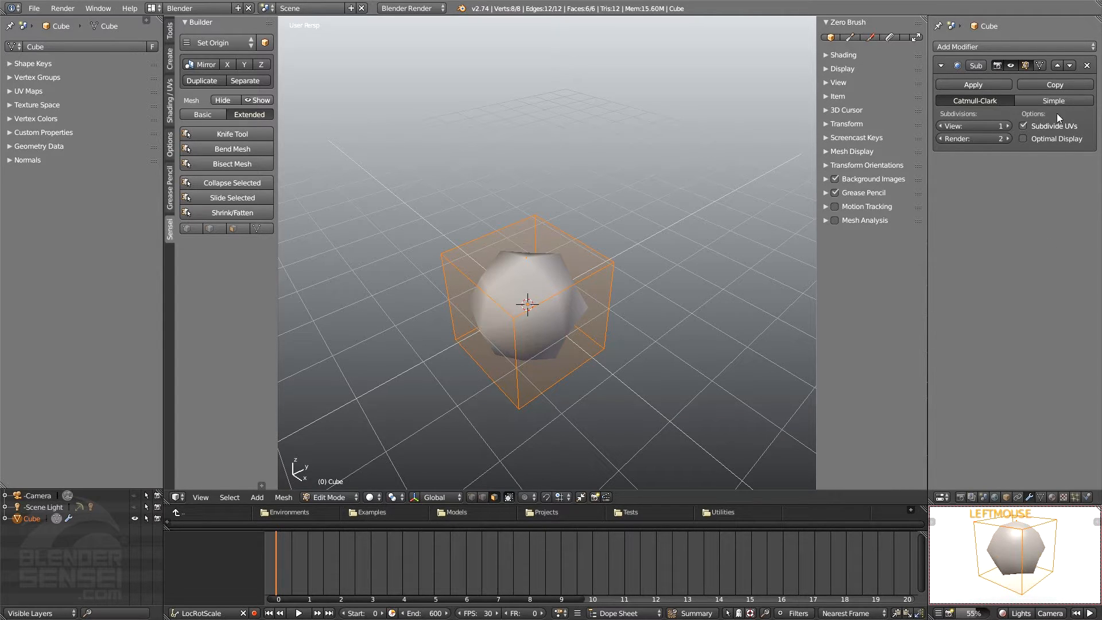
Step: Duplicate the Subdivision Surface modifier and compare single with stacked subdivision by toggling the first modifier's viewport display
left_click(1077, 86)
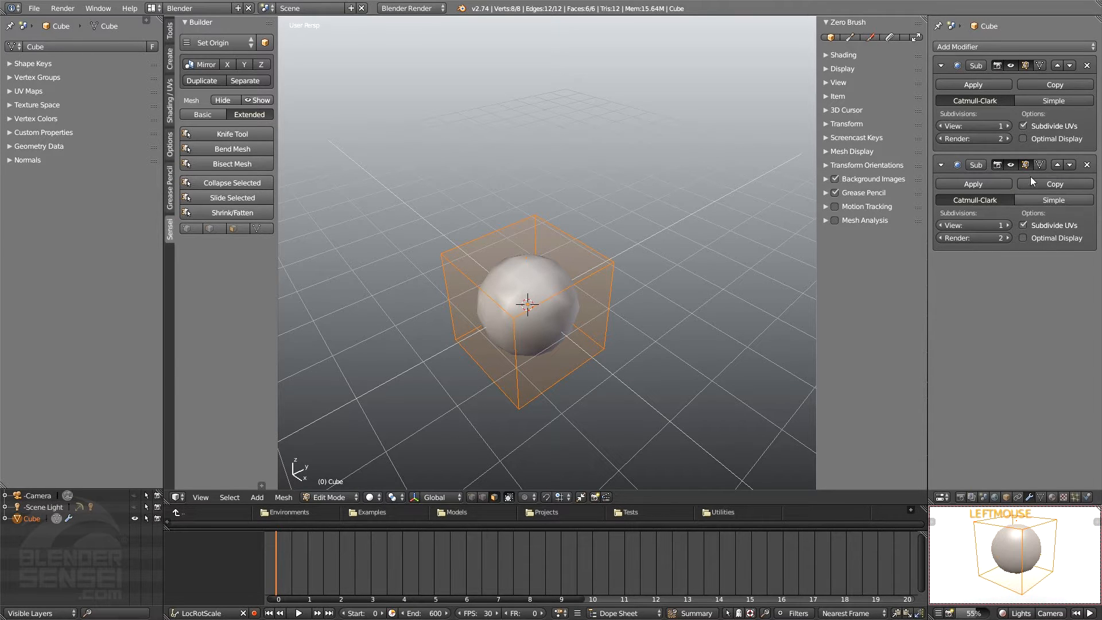
left_click(1013, 66)
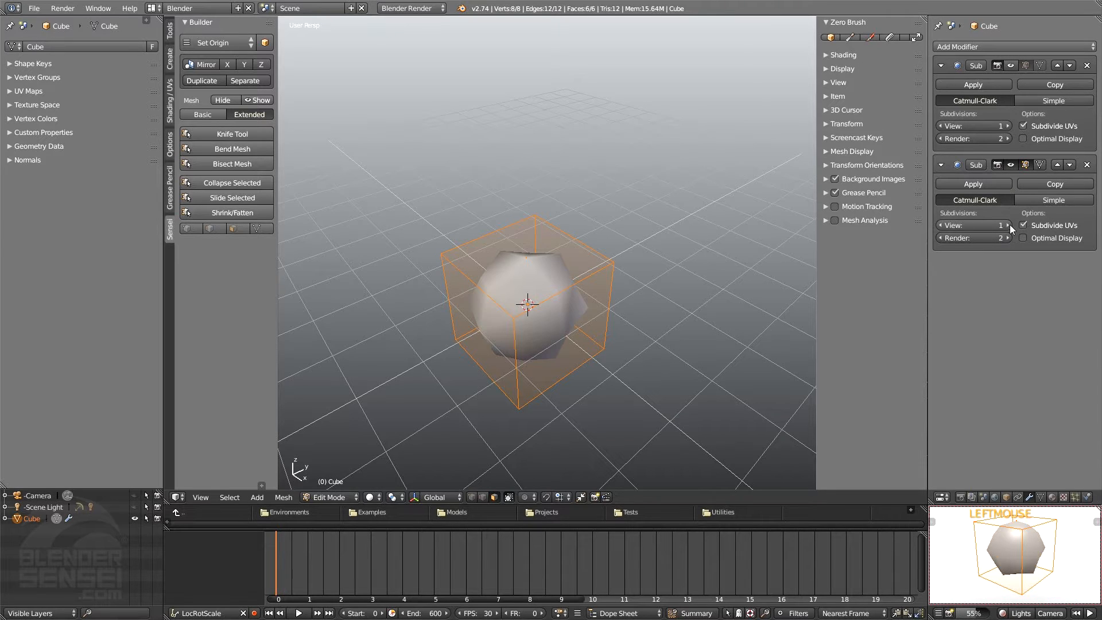
left_click(1012, 65)
left_click(1012, 65)
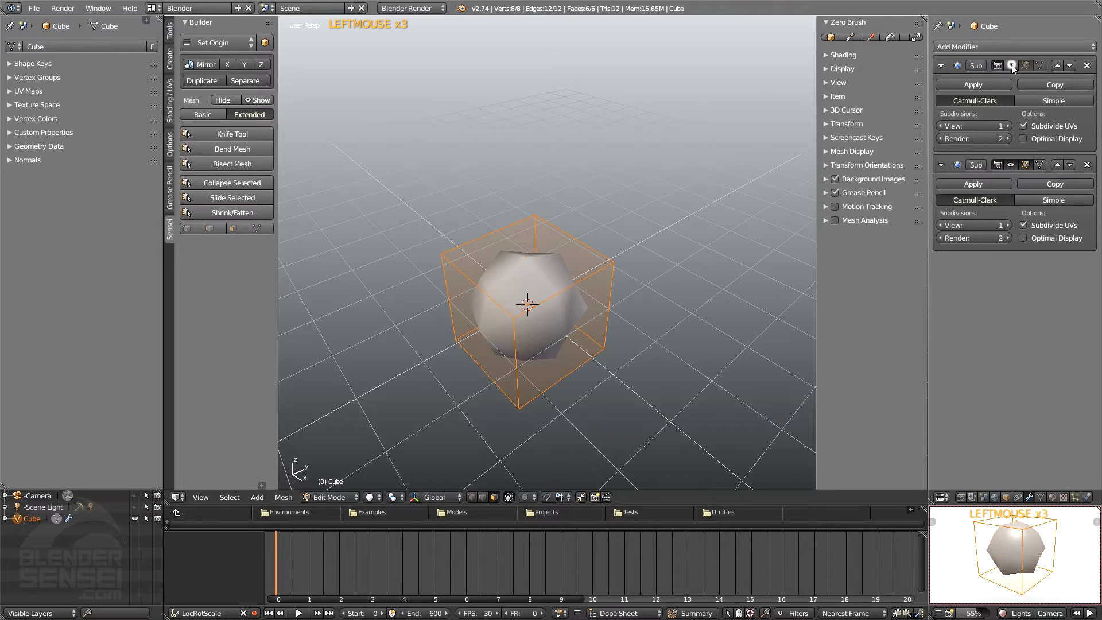
left_click(1012, 66)
Step: Turn off the first modifier's viewport display and delete the duplicated Subdivision Surface modifier
left_click(1011, 66)
left_click(1088, 165)
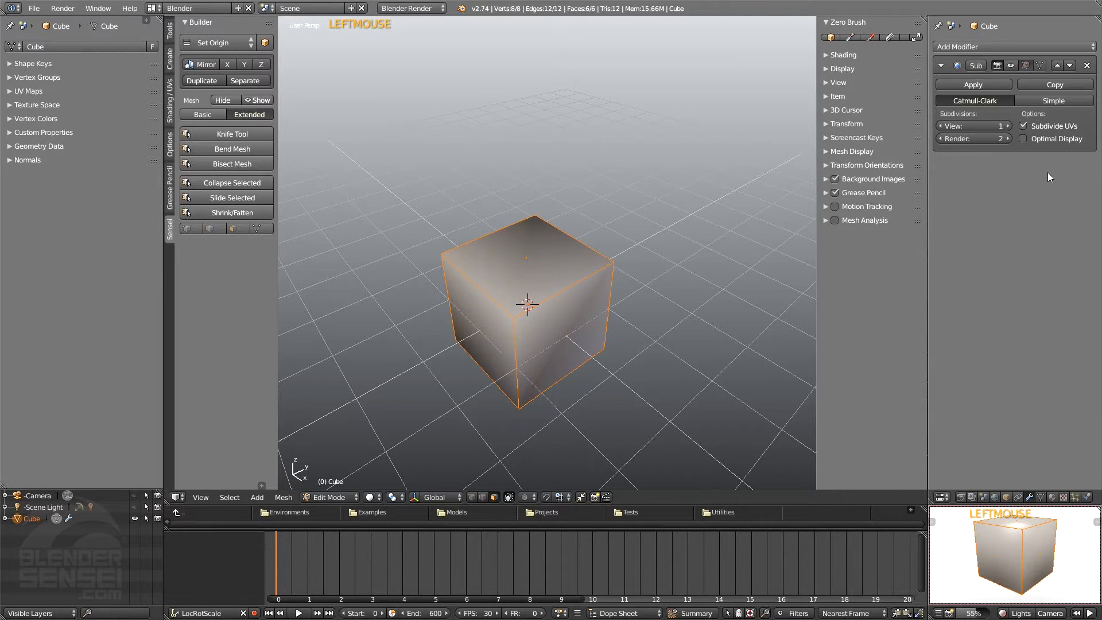
Step: Turn the Subdivision Surface modifier's viewport display back on while in Edit Mode
key("Tab")
key("Tab")
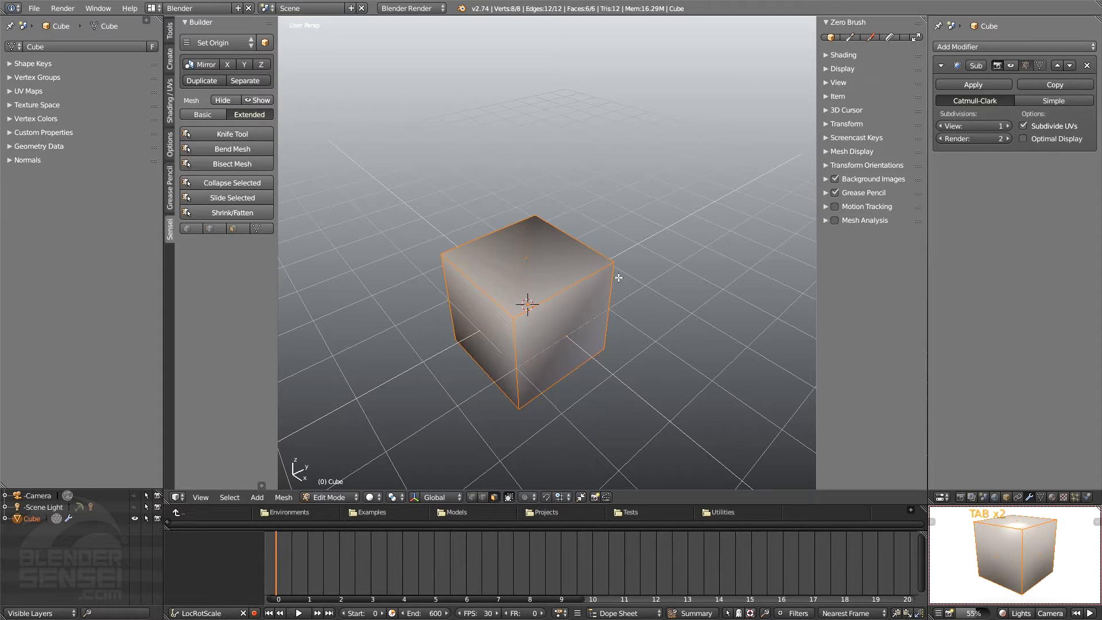
left_click(1011, 65)
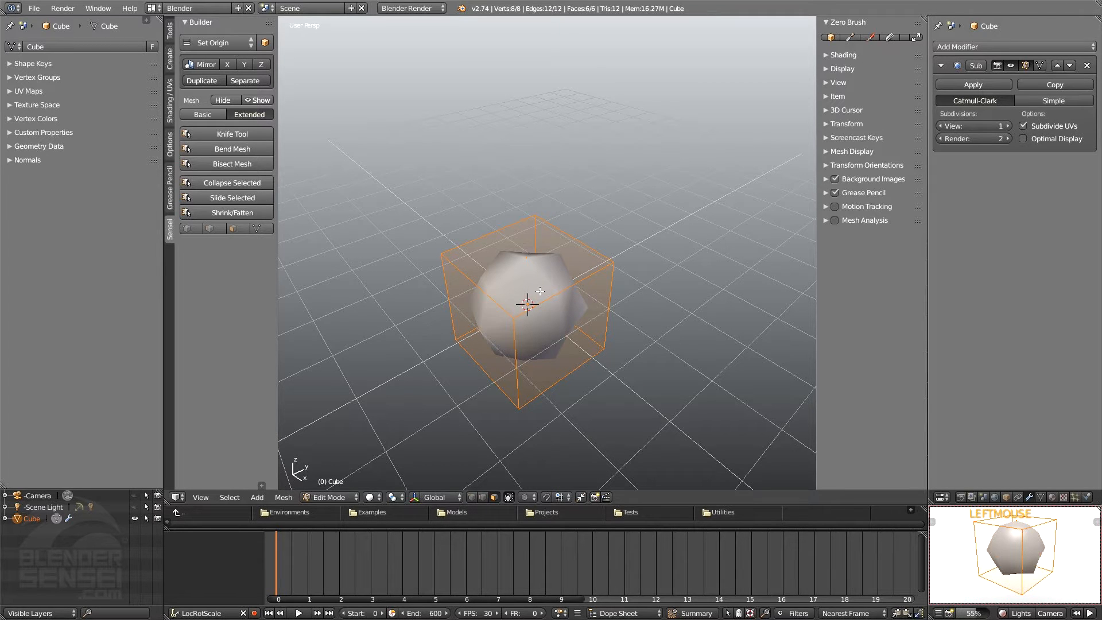
left_click_drag(770, 220, 792, 232)
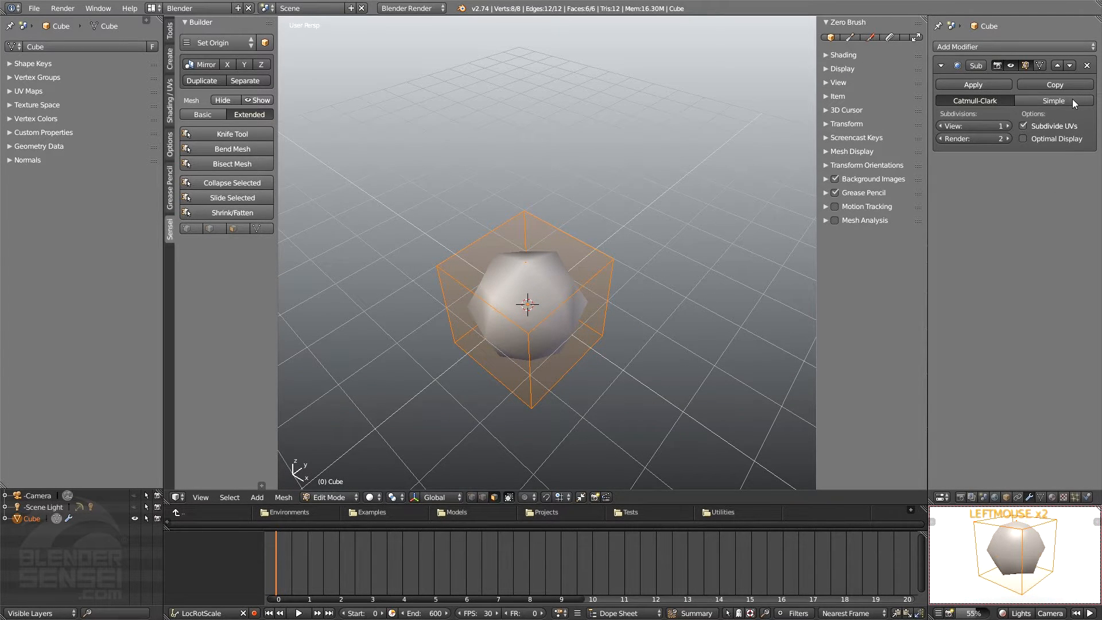
Step: Switch the modifier to Simple subdivision, inspect the cube from several angles, and switch back to Catmull-Clark
left_click(1071, 101)
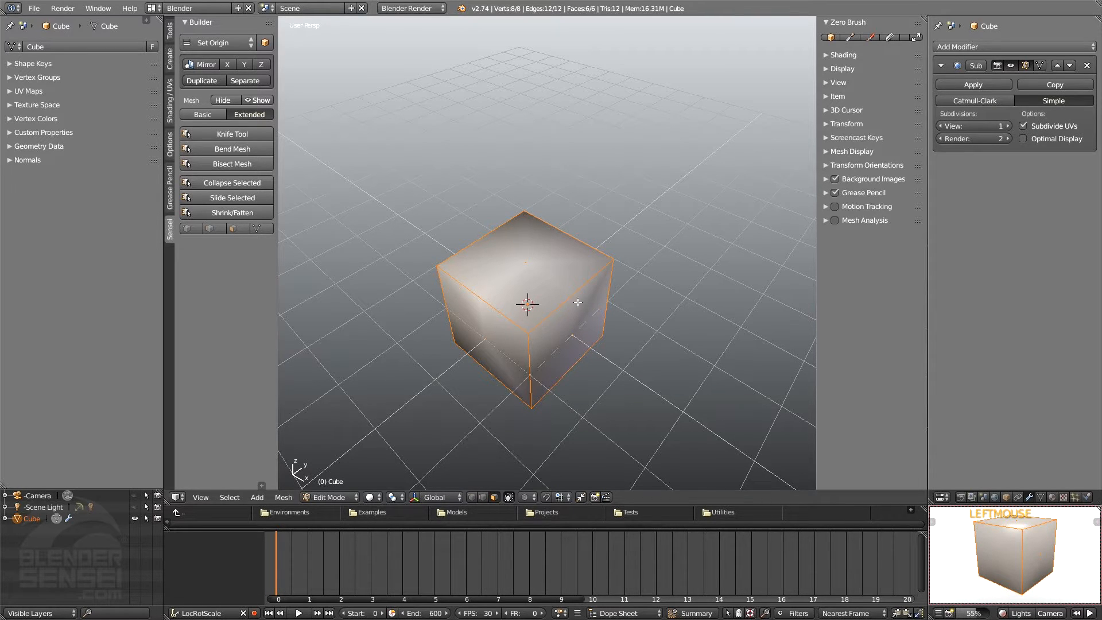
middle_click_drag(578, 302, 502, 328)
middle_click_drag(616, 310, 464, 328)
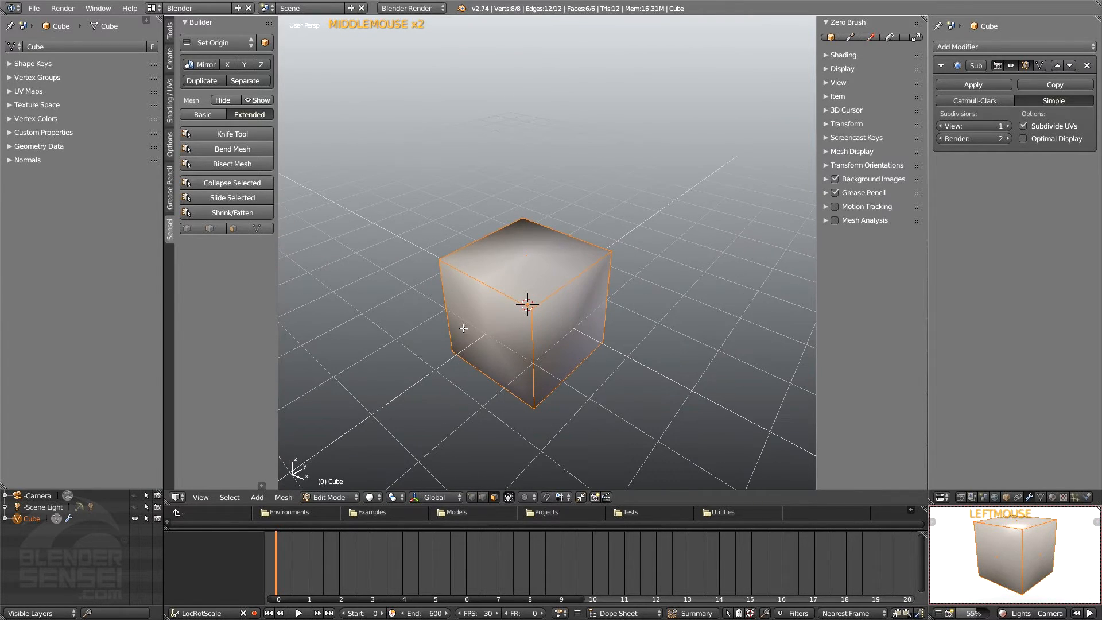
middle_click_drag(610, 266, 627, 297)
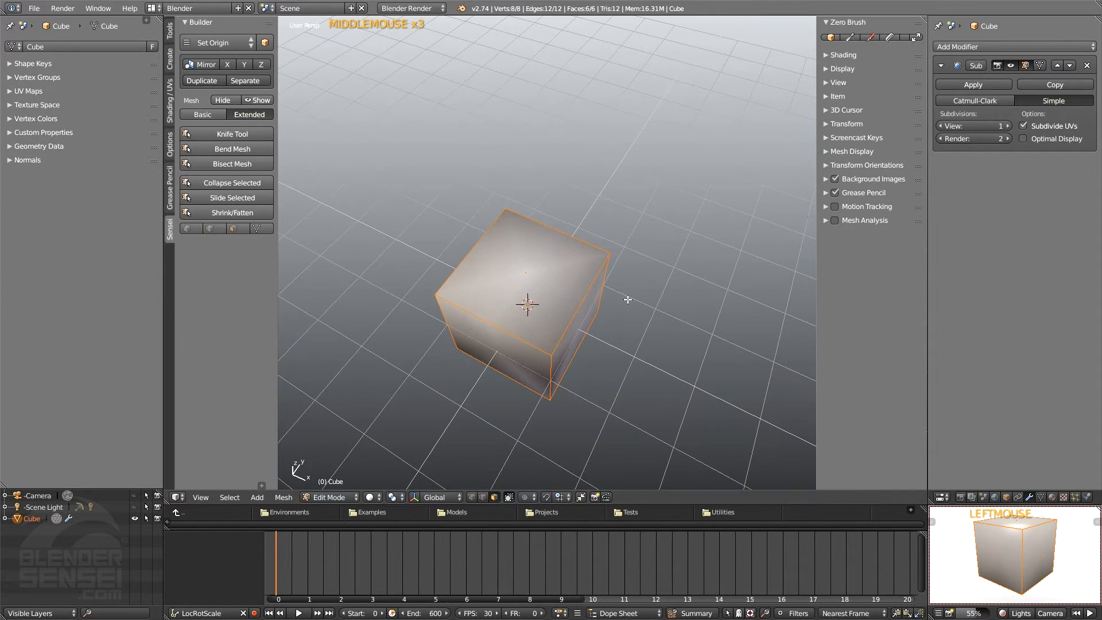
left_click(999, 100)
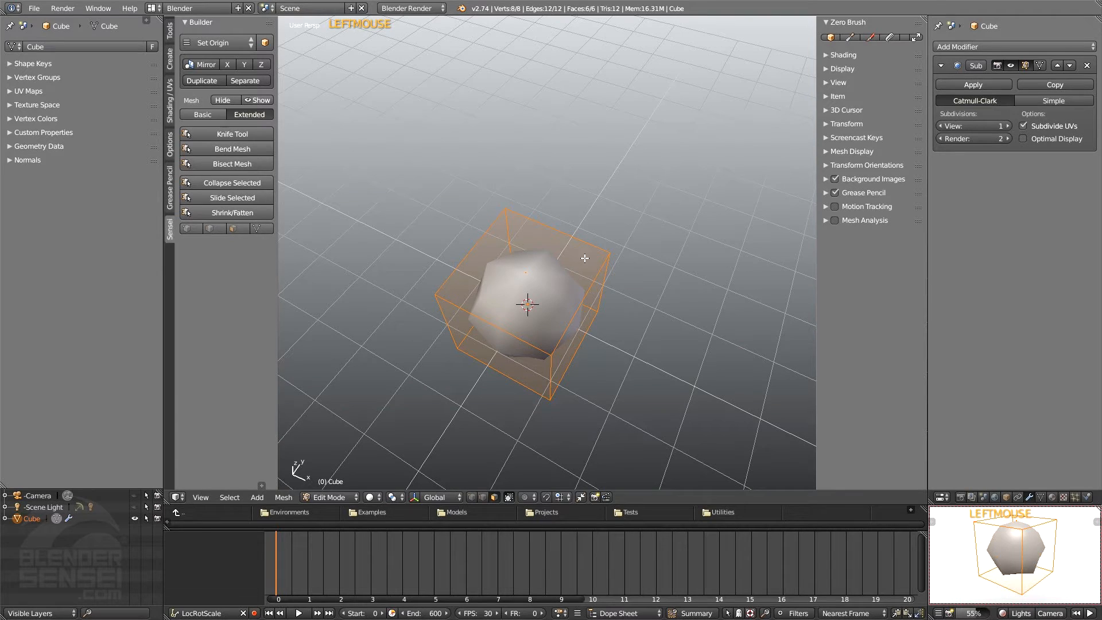
Step: Return to Object Mode and render an image of the subdivided cube
key("Tab")
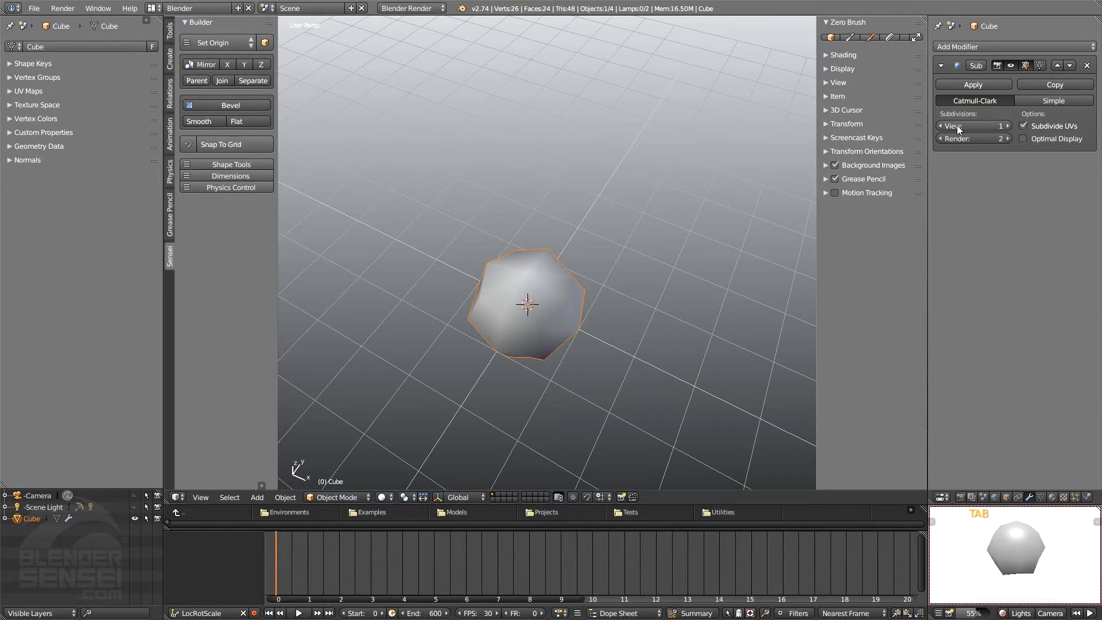
middle_click_drag(532, 307, 663, 247)
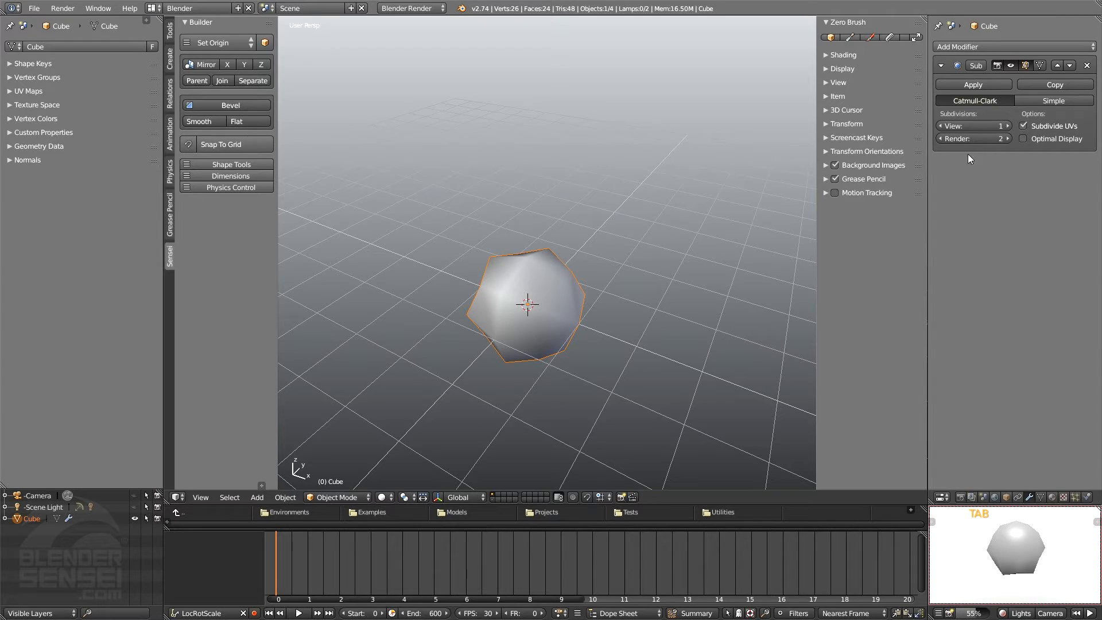
left_click(951, 613)
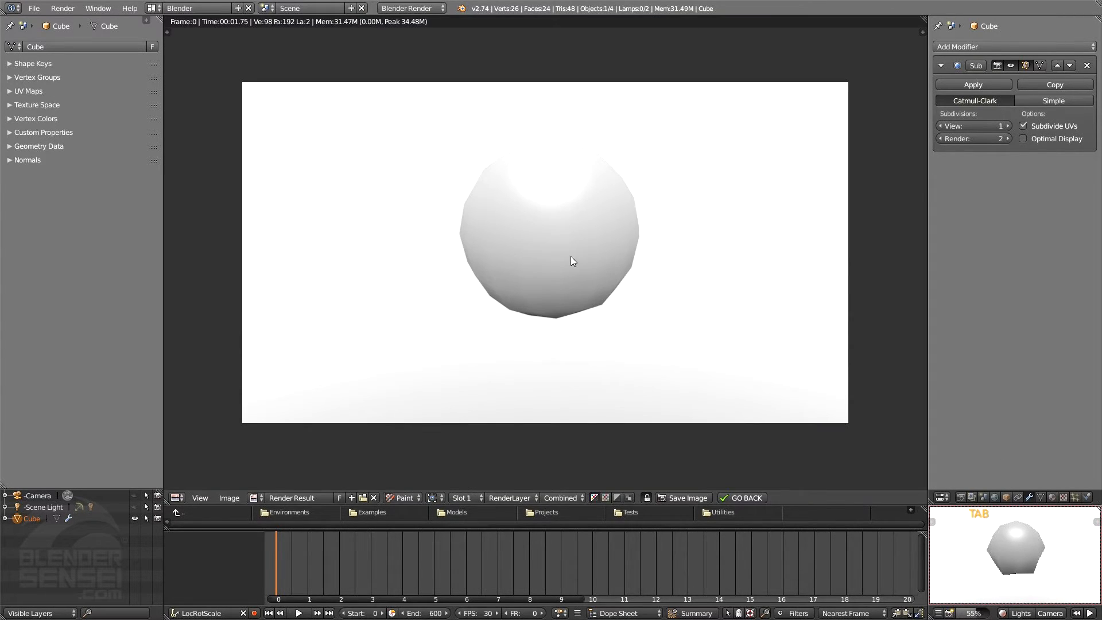
Step: Set the modifier's Render subdivisions to 4, render the image again, and go back to the 3D view
left_click(1008, 139)
left_click(1008, 138)
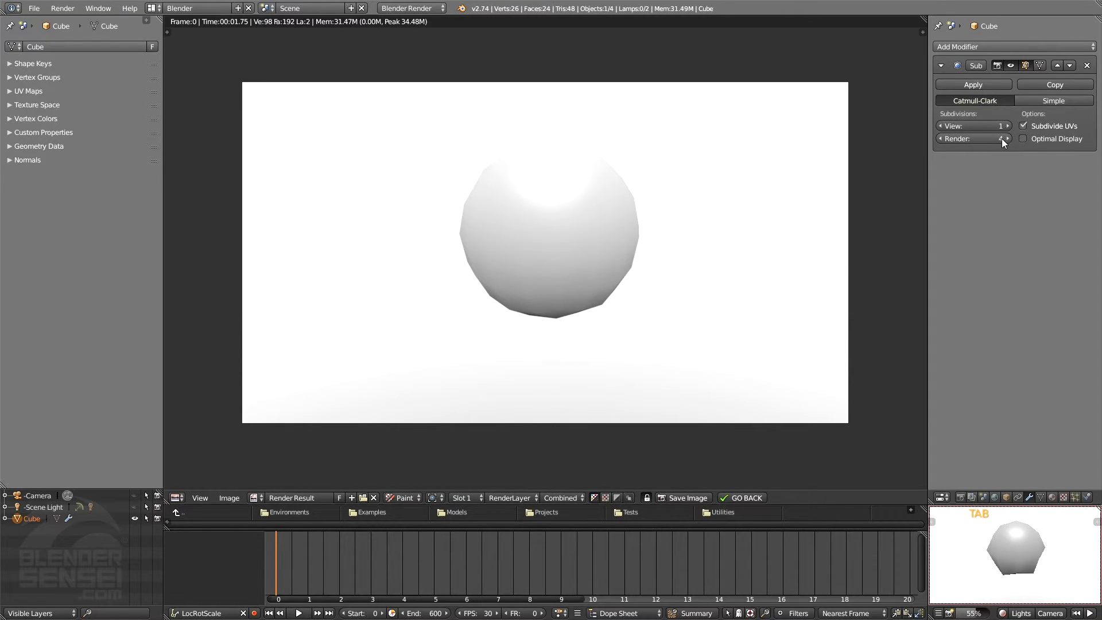
key("F12")
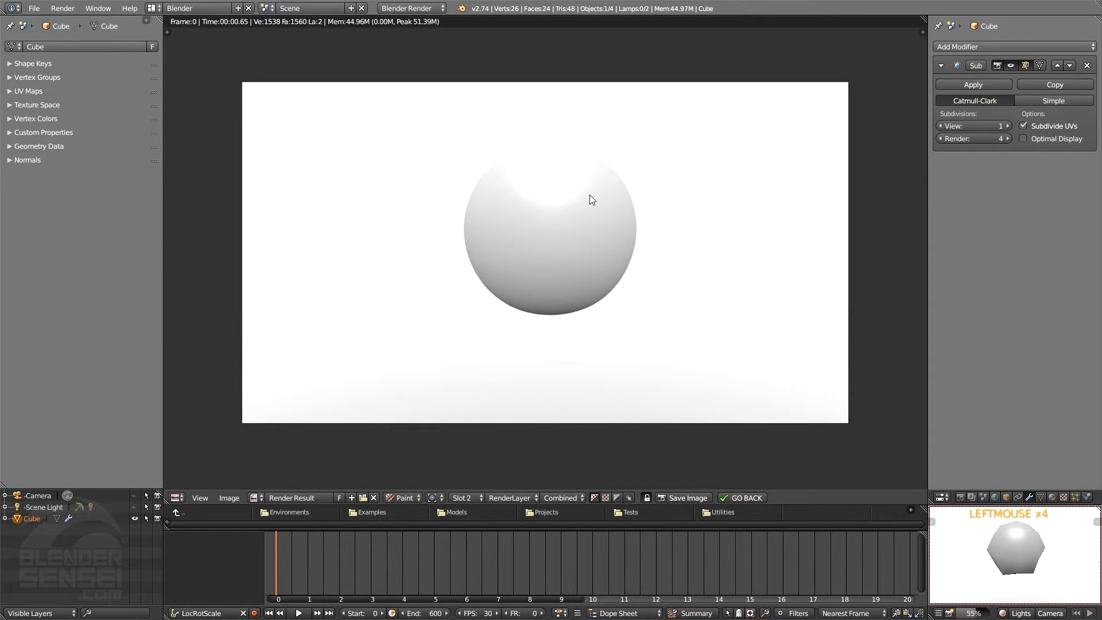
left_click(745, 498)
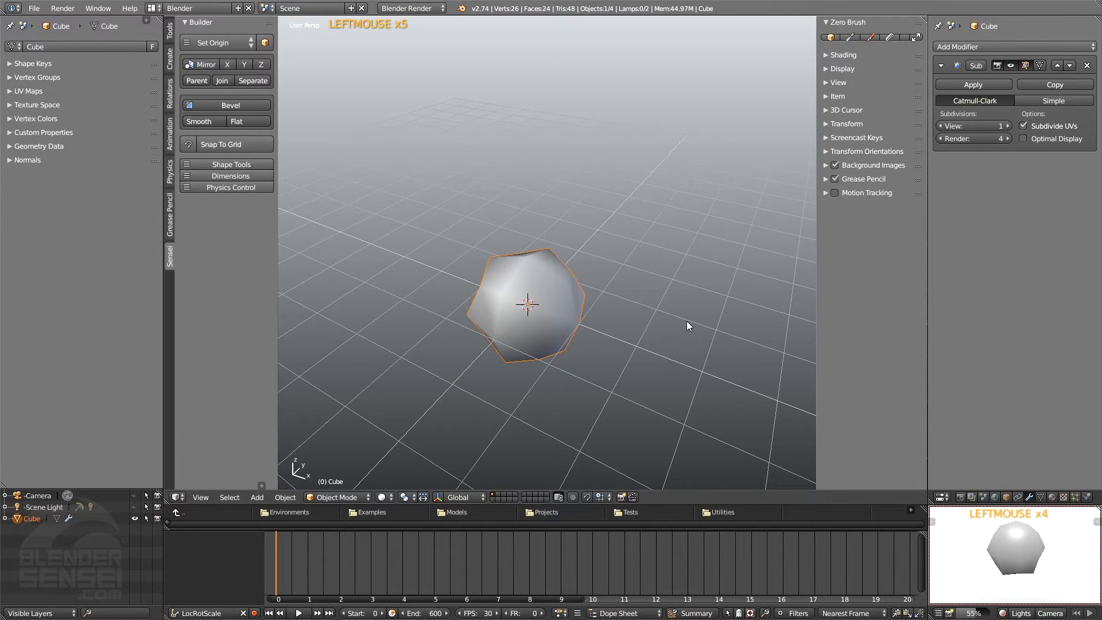
Step: Enable Optimal Display for the modifier and set its View subdivisions to 4
left_click(1034, 139)
left_click(1008, 126)
left_click(1008, 126)
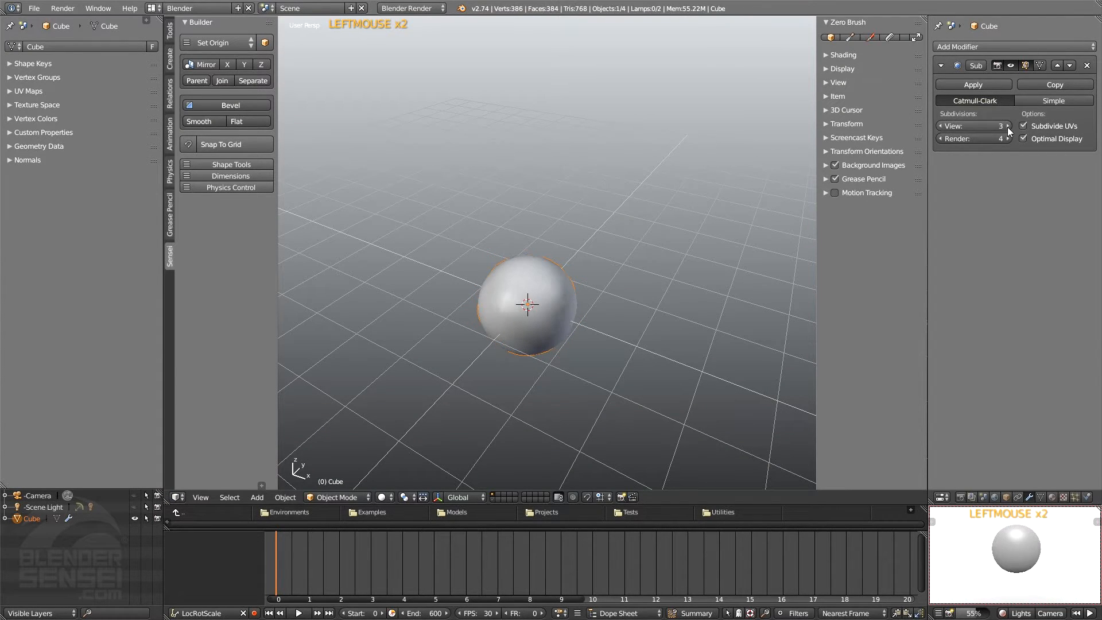
left_click(1008, 126)
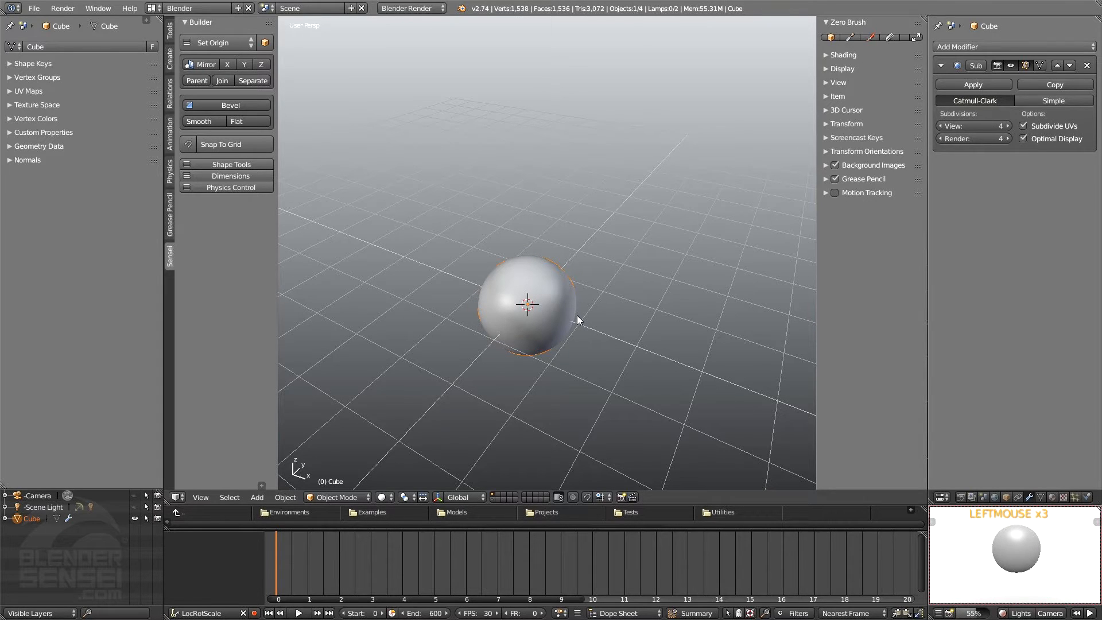
Step: Select the cage's top face in Edit Mode and toggle the modifier's editing cage adjustment on and off
key("Tab")
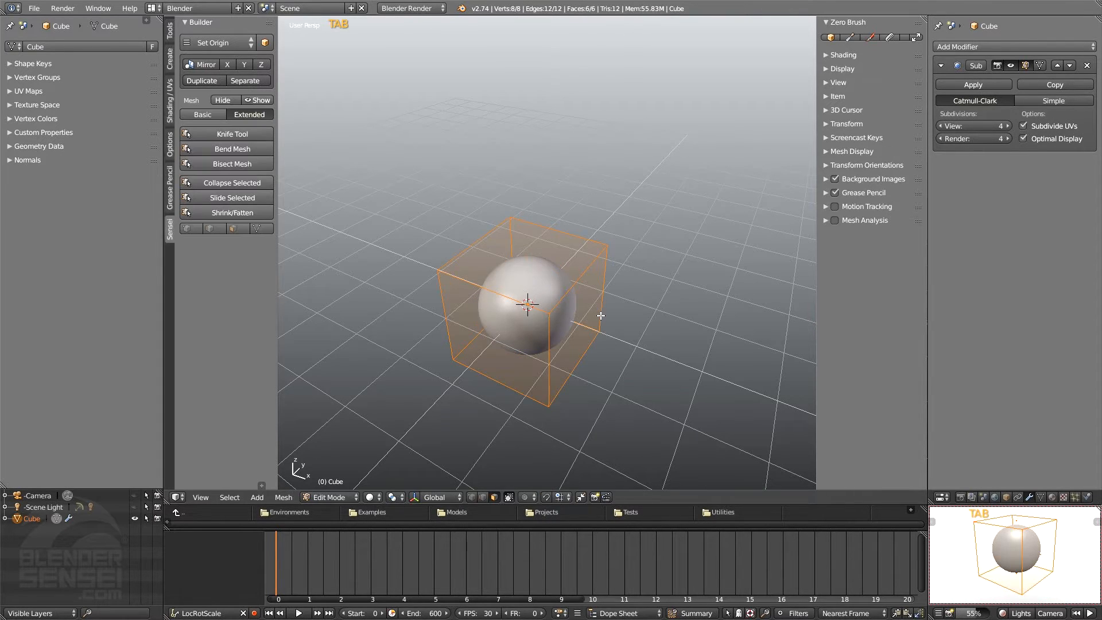
left_click(539, 256)
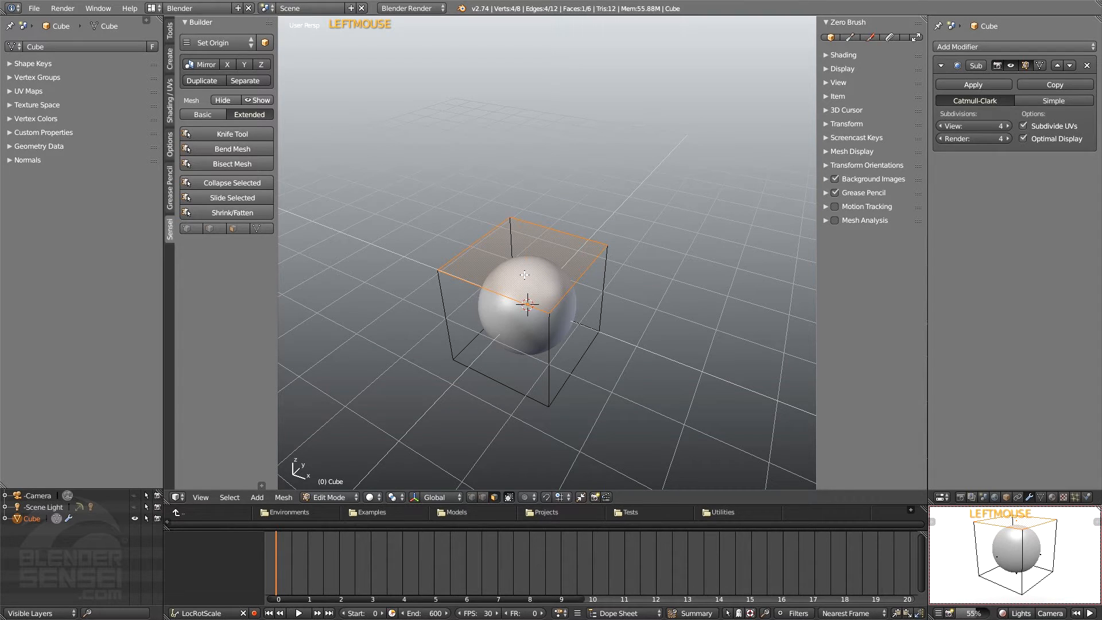
middle_click_drag(526, 277, 550, 254)
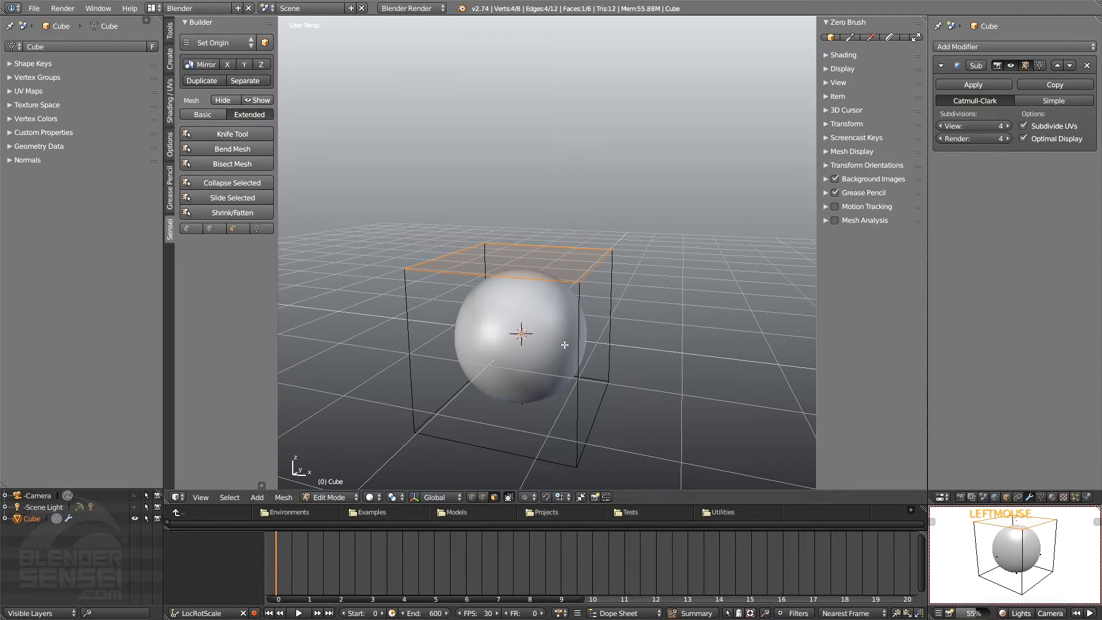
left_click(1040, 65)
left_click(1041, 64)
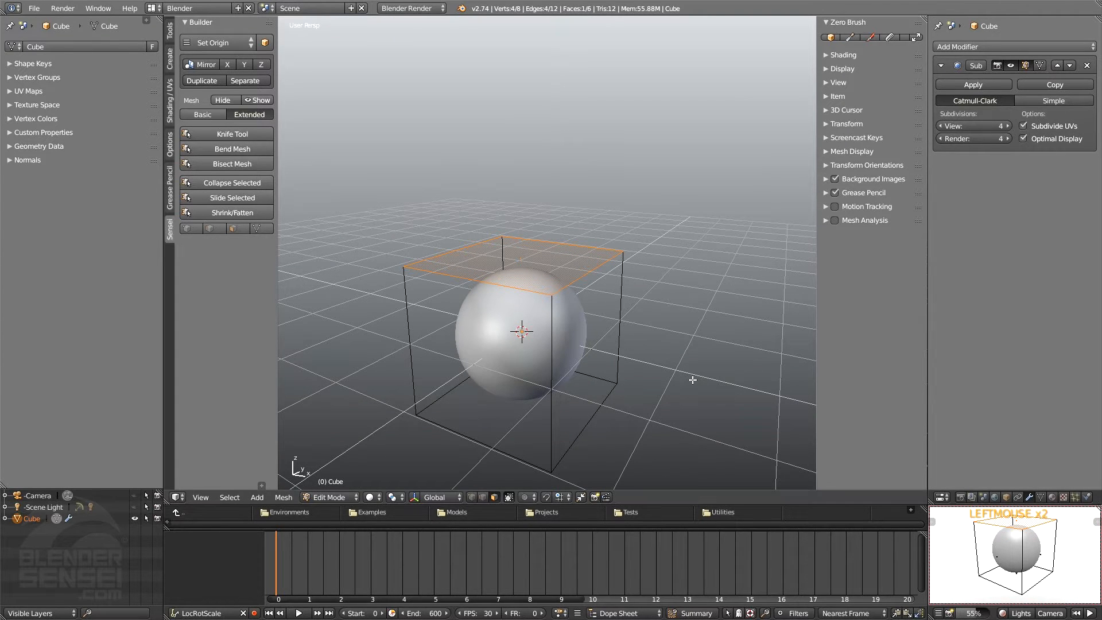
Step: Extrude the cube's top face upward and extrude two opposite side faces of the new section outward into arms
middle_click_drag(694, 381, 712, 428, "shift")
key("e")
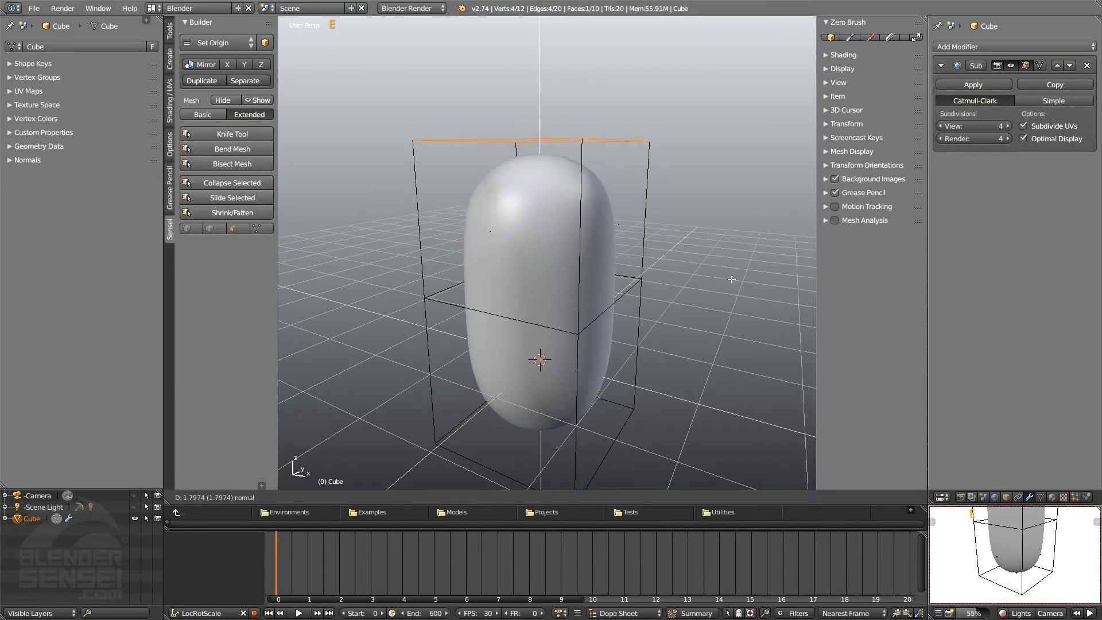
left_click(512, 264)
middle_click_drag(632, 285, 574, 344)
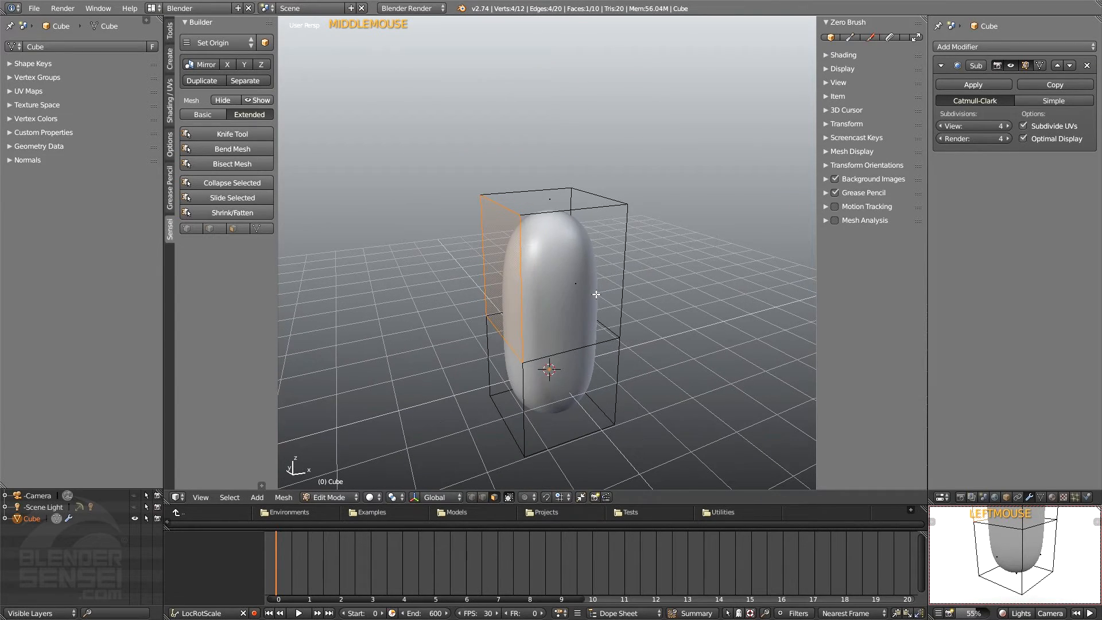
key("e")
left_click(437, 320)
key("e")
left_click(816, 371)
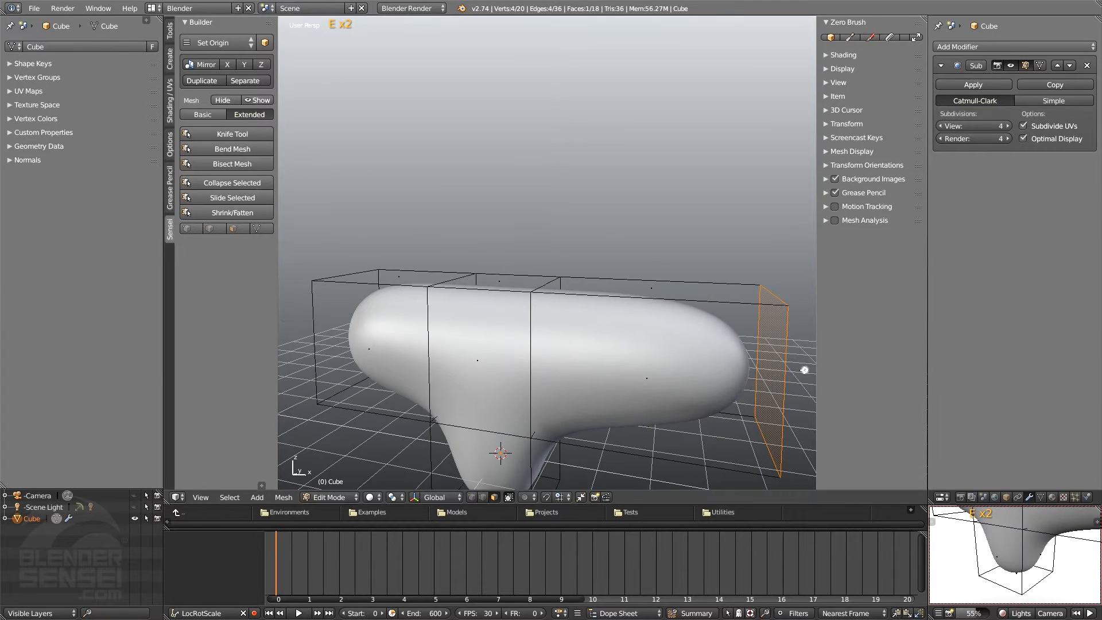
Step: Add a loop cut around the longer arm and slide it nearer to the central trunk
middle_click_drag(809, 373, 555, 286, "shift")
key("shift+w")
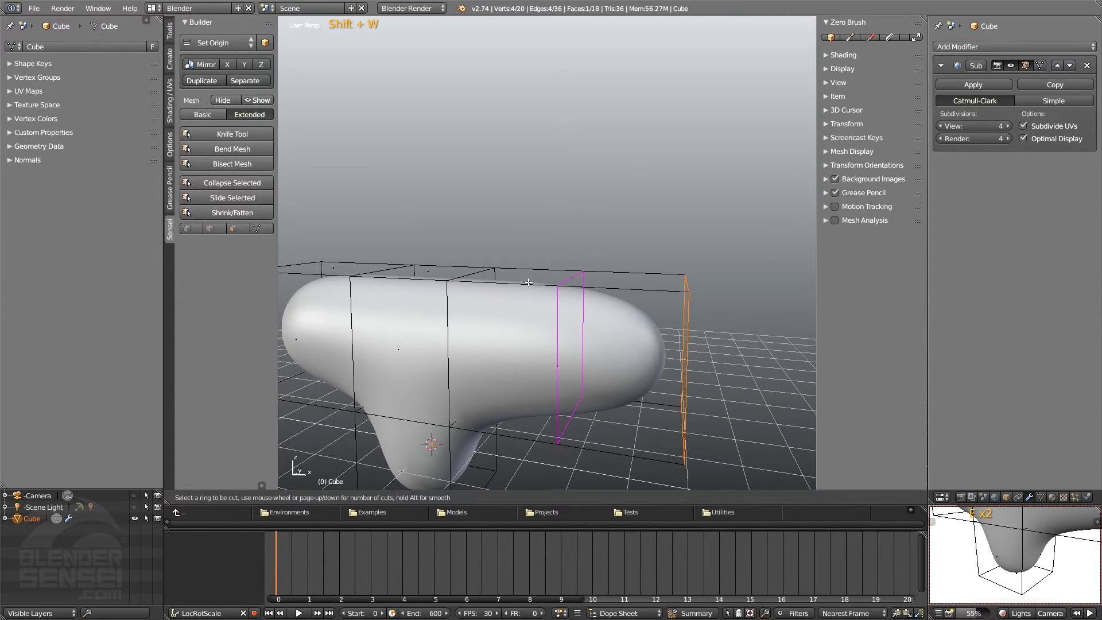
left_click(559, 287)
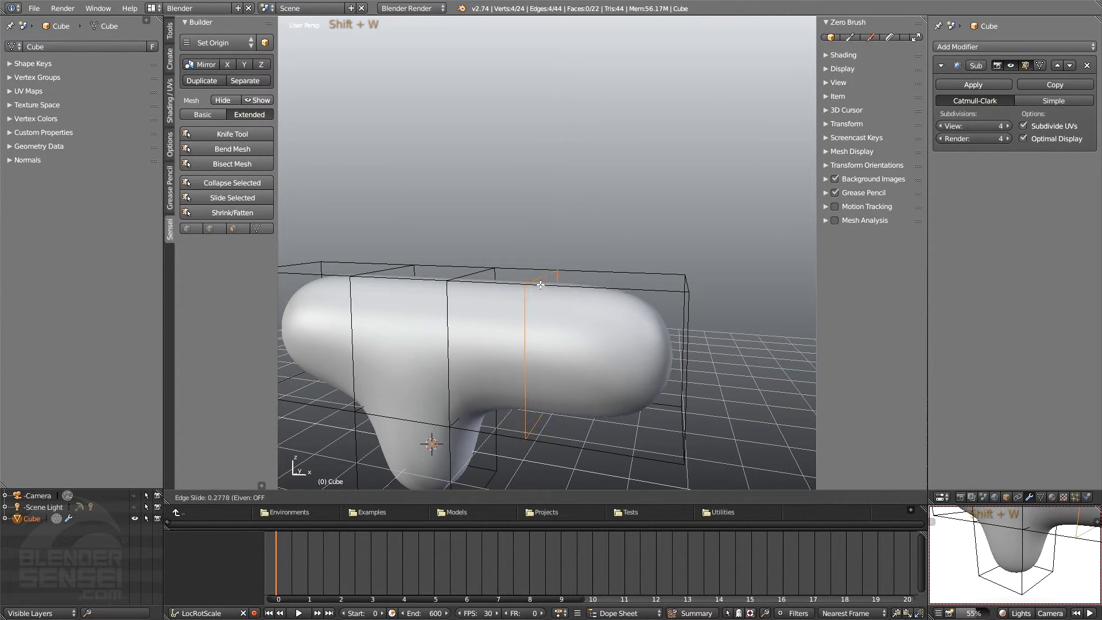
left_click(589, 286)
Step: Extrude the top face of the longer arm's outer segment upward and scale it down into a narrow neck
middle_click_drag(589, 286, 630, 336)
key("space")
left_click(616, 290)
key("e")
left_click(639, 246)
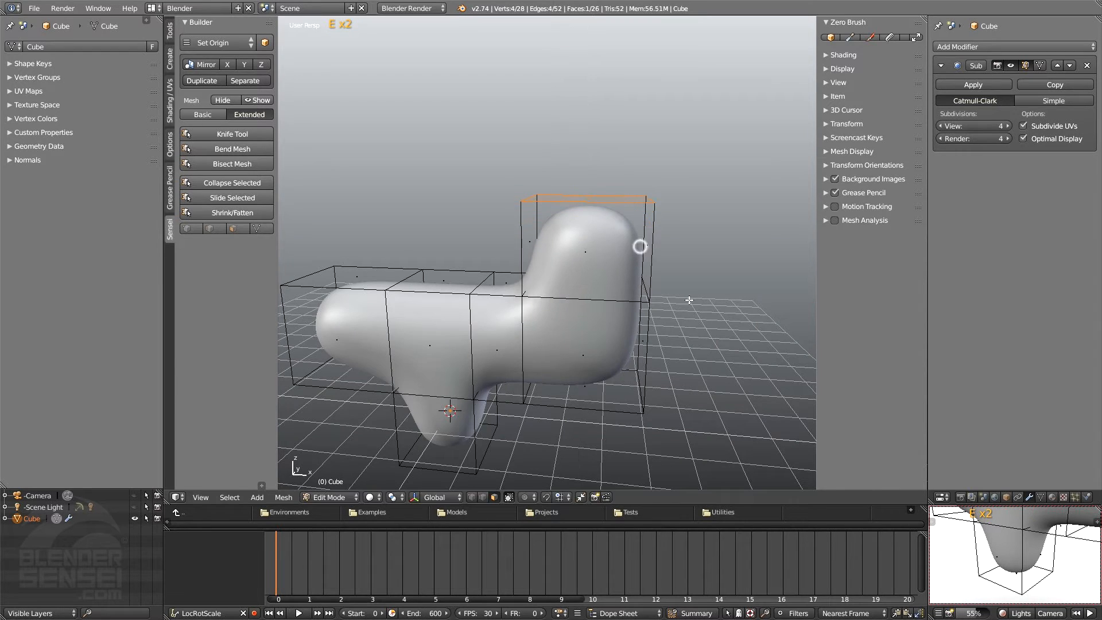
key("s")
left_click(635, 227)
Step: Build a wider head above the neck by extruding its top face, scaling it up and extruding it again
key("e")
left_click(640, 148)
key("s")
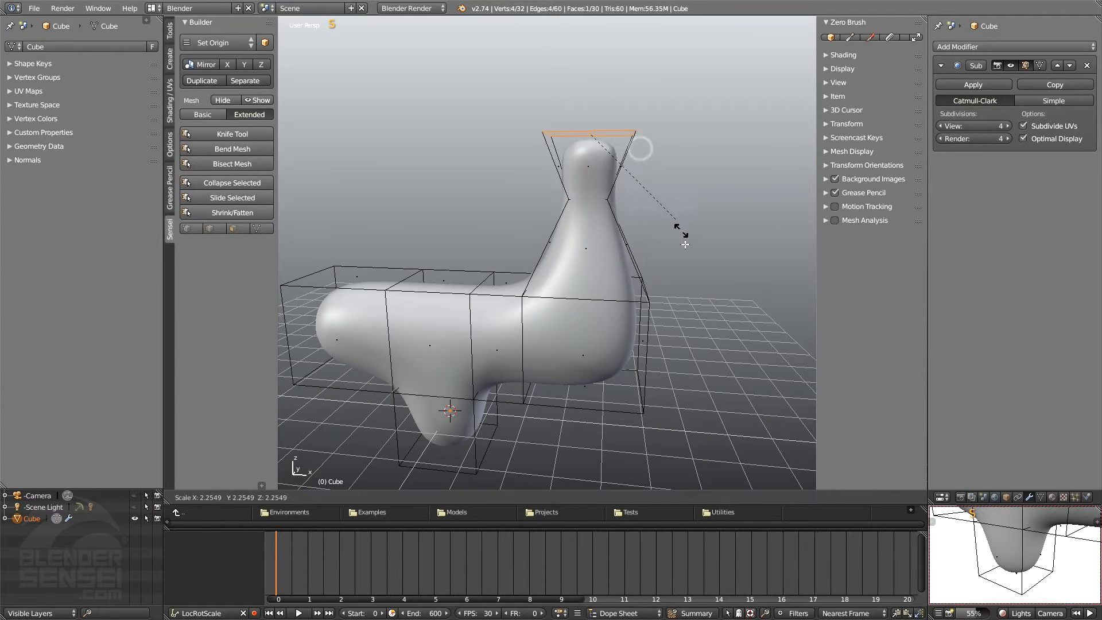
left_click(702, 326)
key("e")
left_click(697, 175)
middle_click_drag(696, 172, 618, 271)
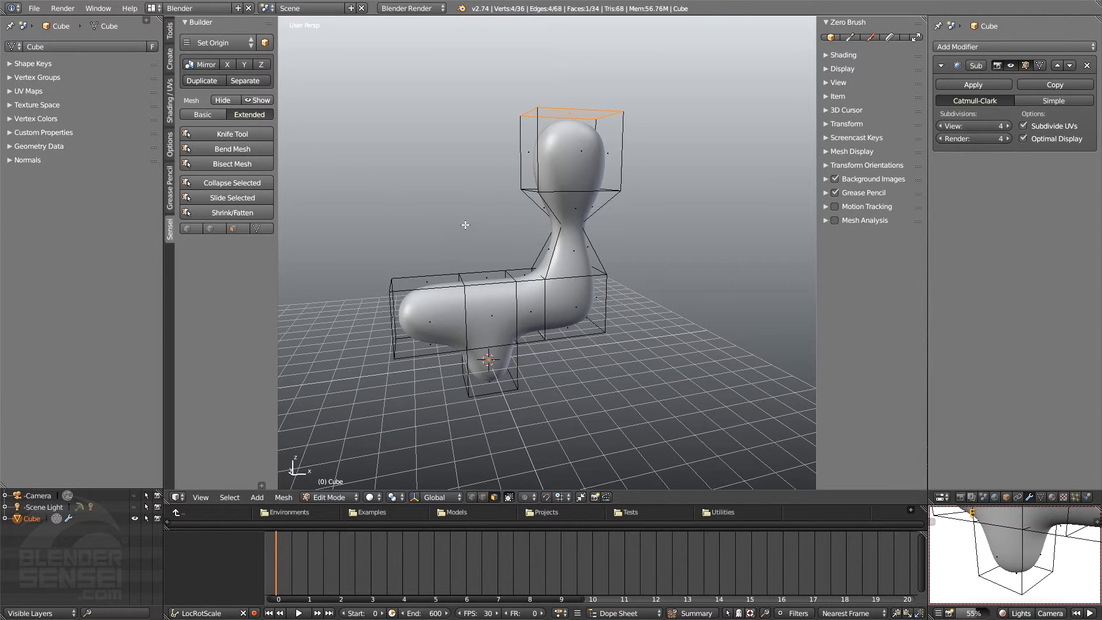
Step: Return to Object Mode and delete the extruded shape from the scene
key("Tab")
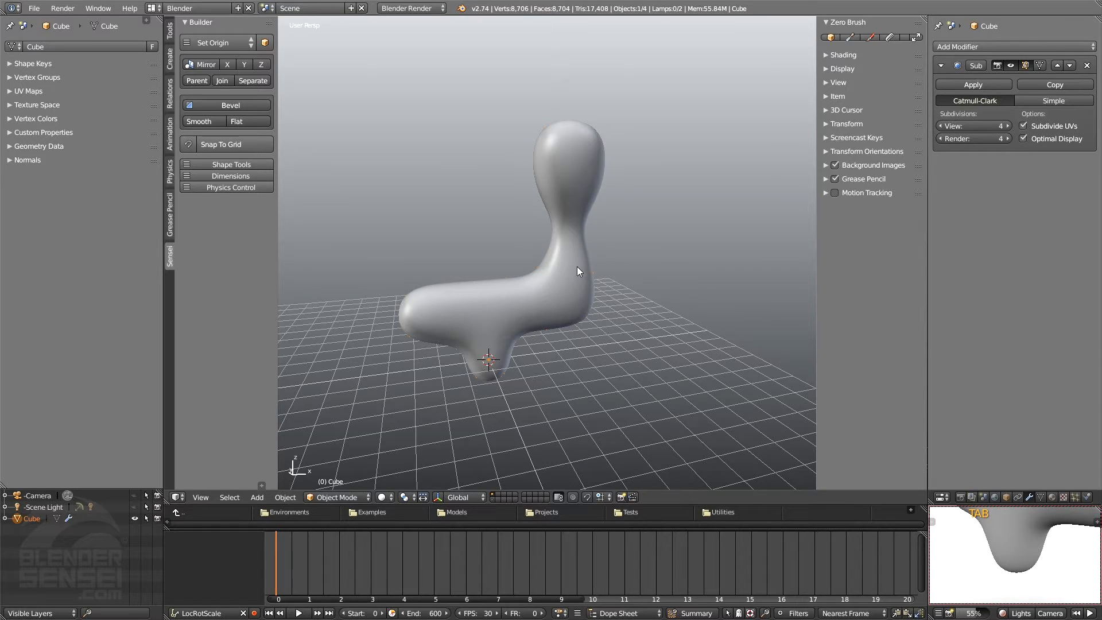
key("ctrl+z")
key("x")
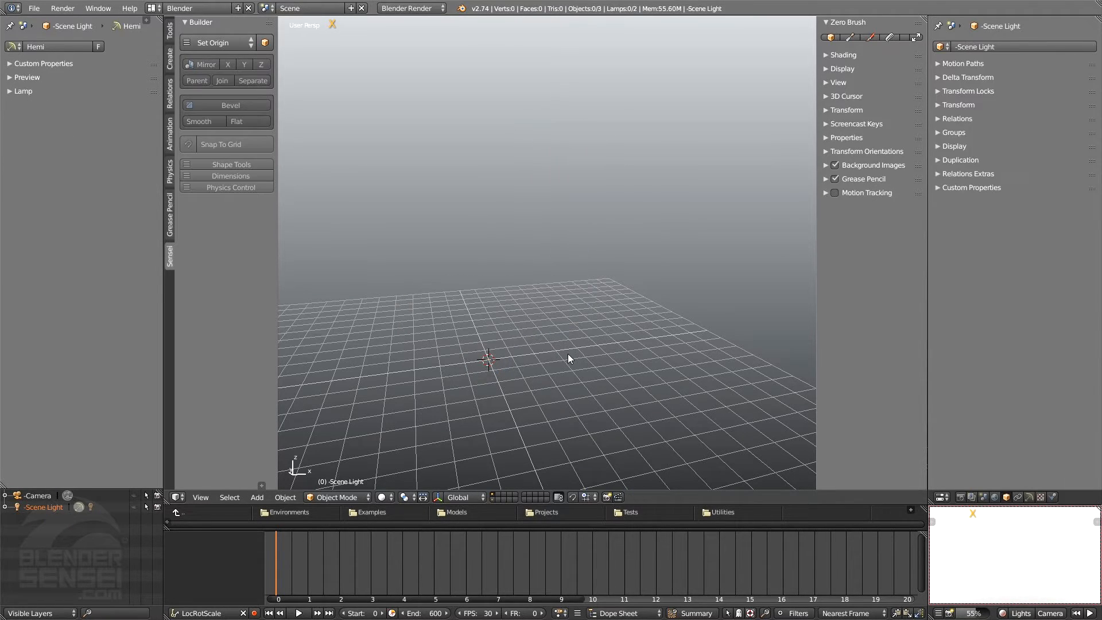
Step: Add a new cube mesh at the 3D cursor
key("shift+a")
mouse_move(573, 358)
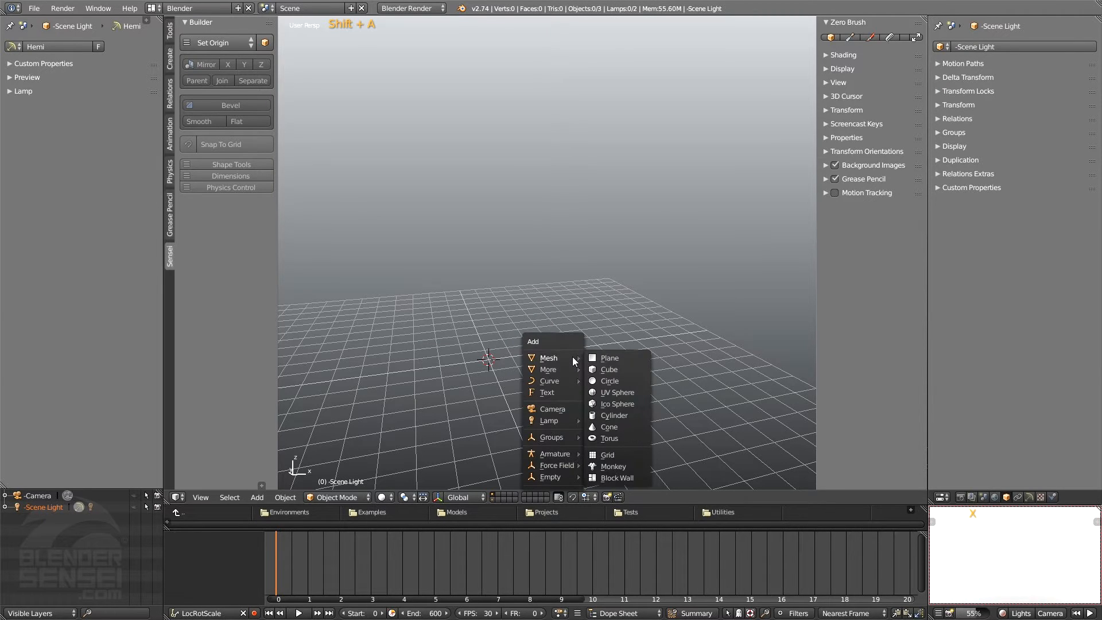
left_click(610, 368)
middle_click_drag(608, 367, 579, 353)
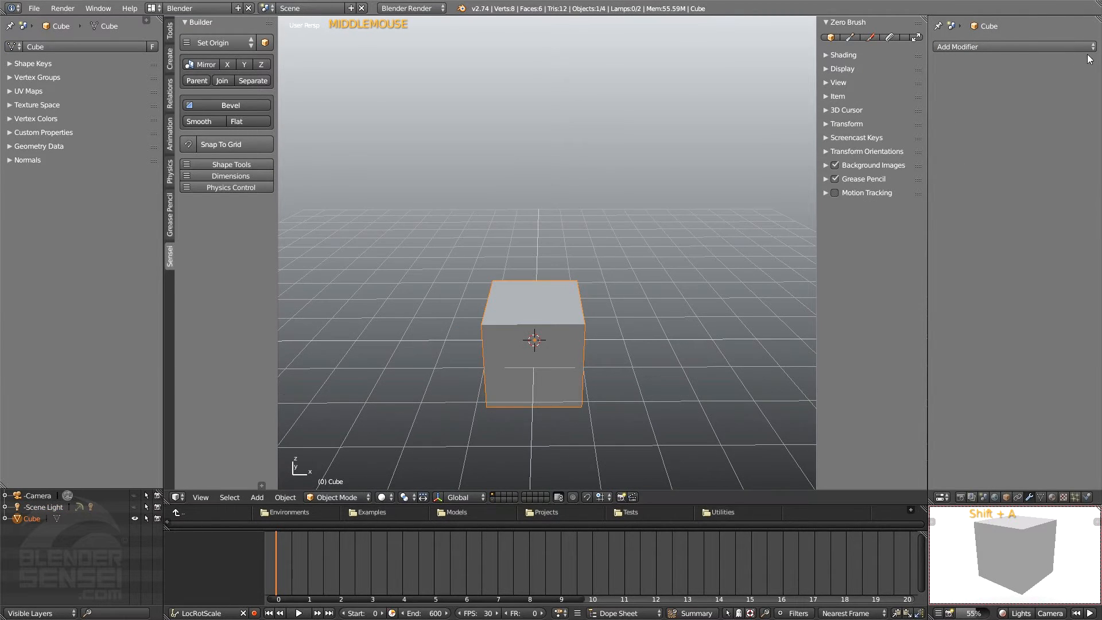
Step: Add a smooth-shaded Subdivision Surface modifier to the new cube and raise its View and Render subdivisions to 4
left_click(1048, 47)
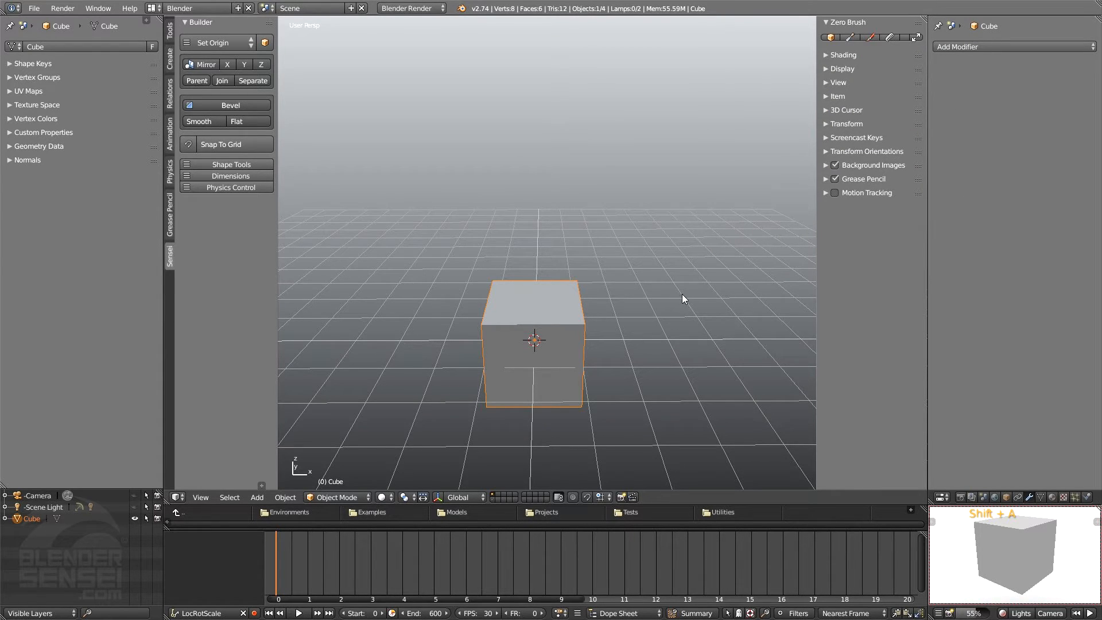
key("w")
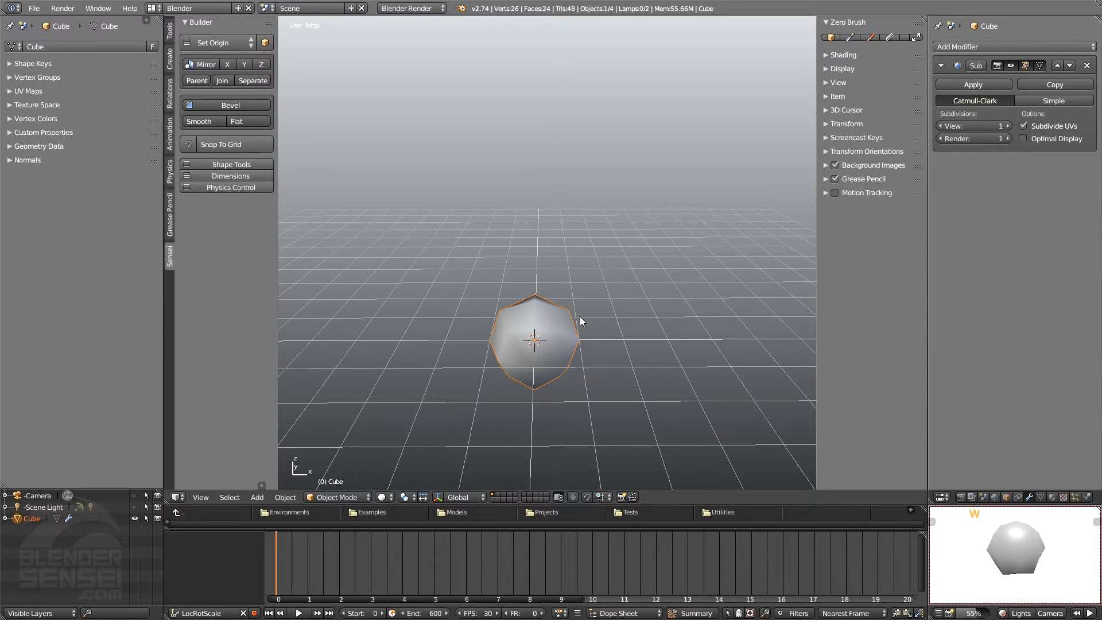
key("w")
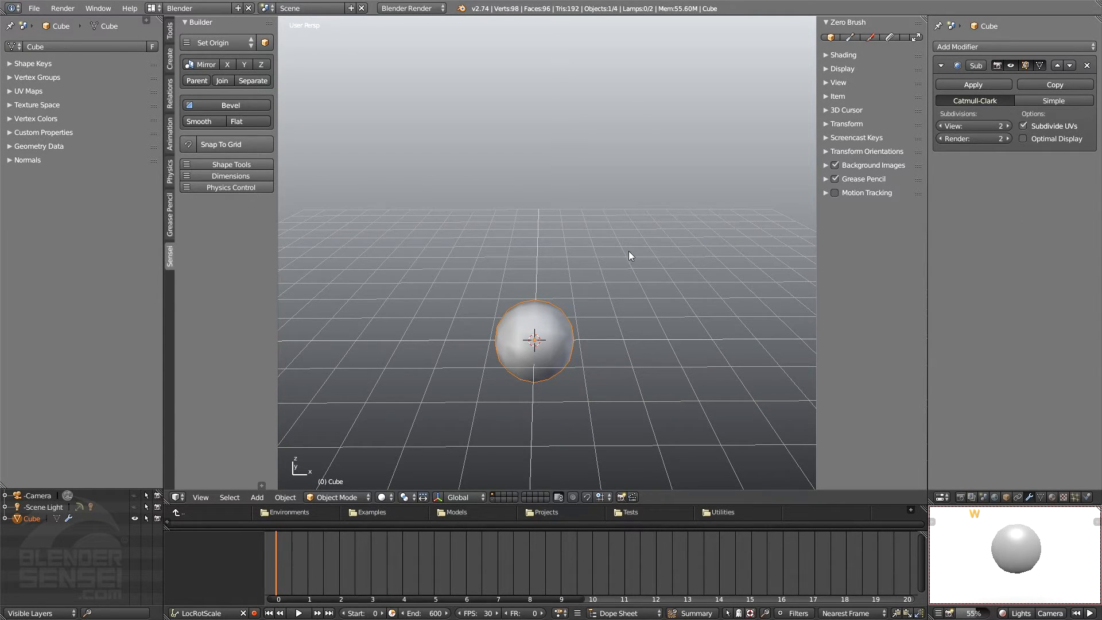
key("w")
key("w")
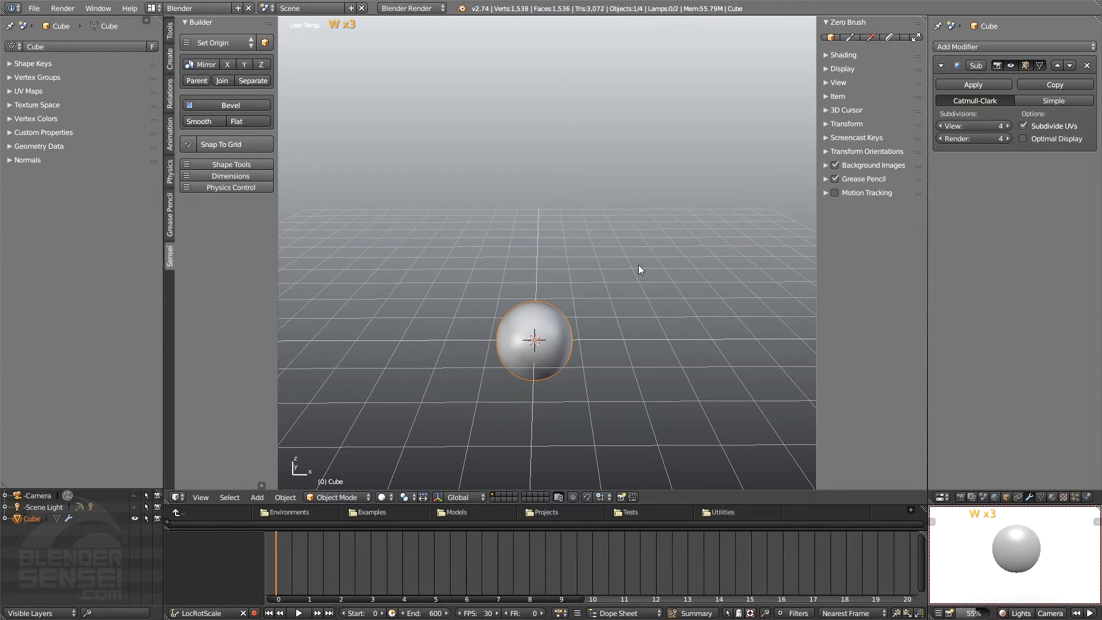
Step: Add a torus mesh behind the smoothed cube and scale it up well beyond the cube's size
middle_click_drag(590, 326, 569, 336)
right_click(630, 263)
mouse_move(632, 256)
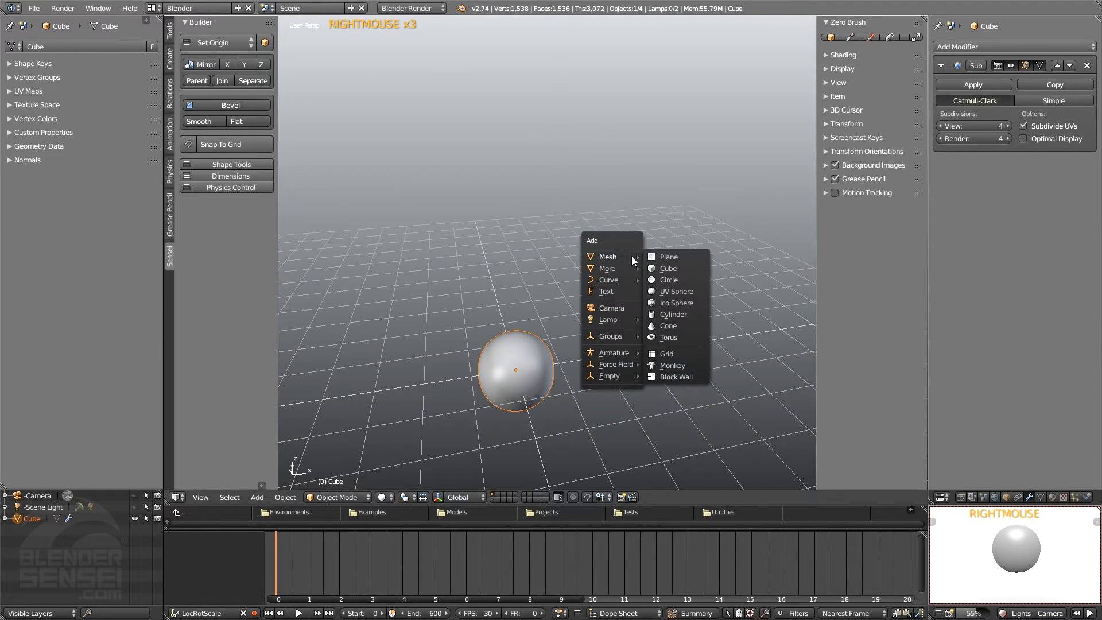
left_click(680, 340)
key("s")
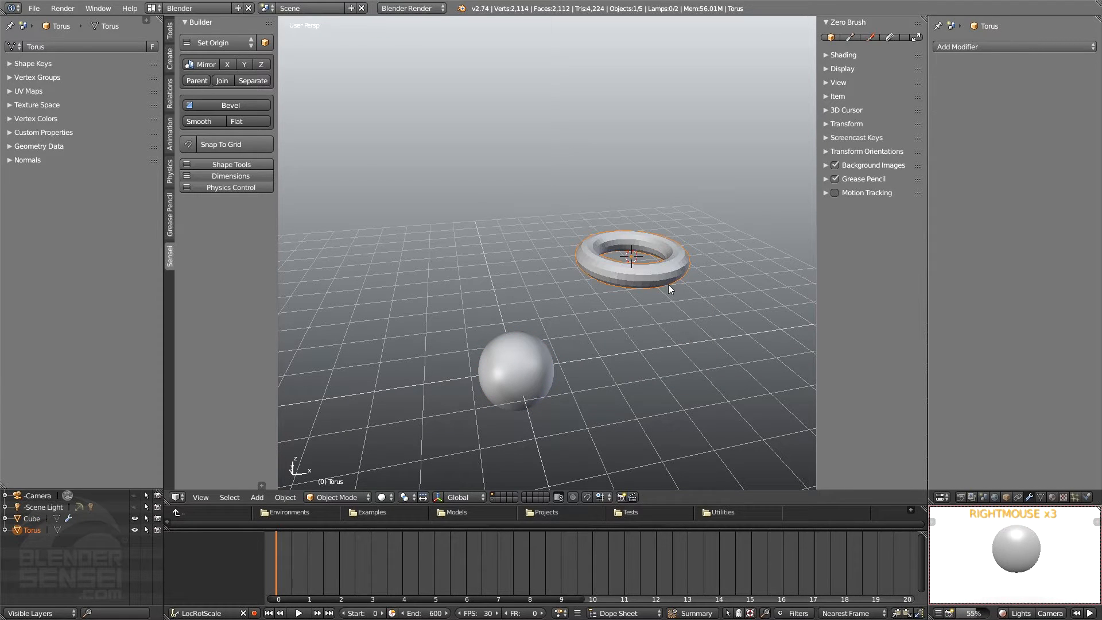
left_click(711, 328)
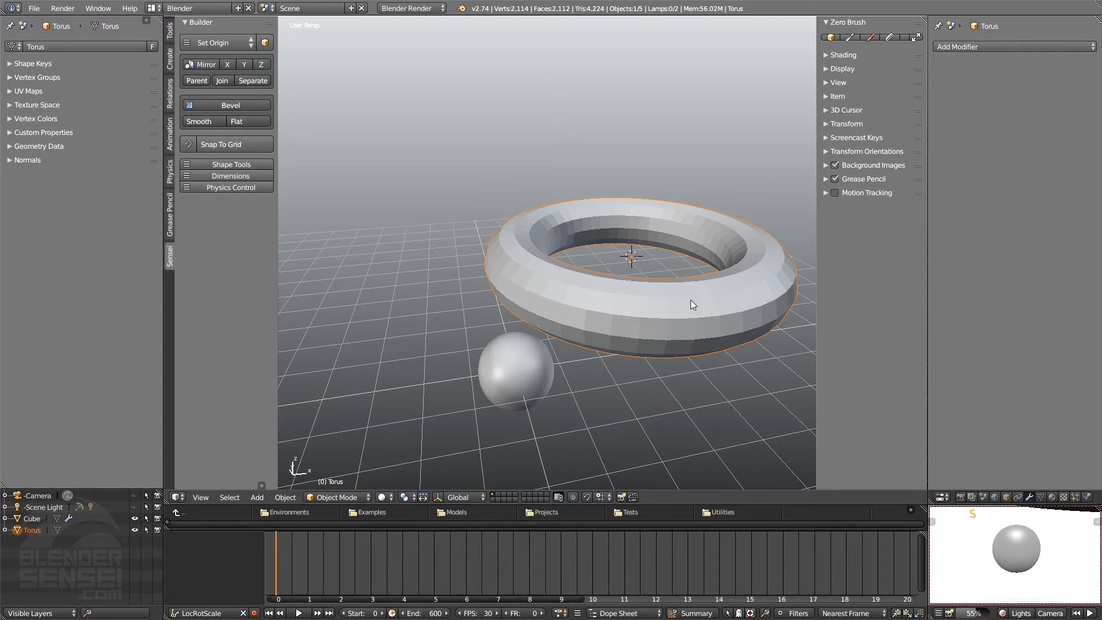
Step: Add a smooth-shaded Subdivision Surface modifier to the torus with View and Render subdivisions at 3
key("w")
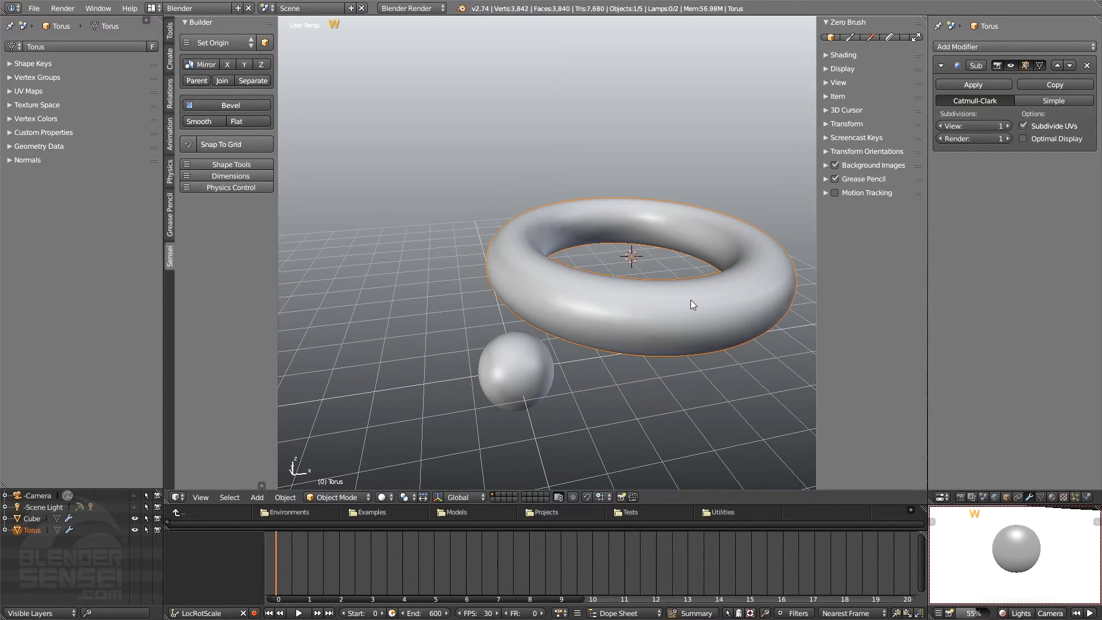
key("w")
key("w")
middle_click_drag(694, 302, 702, 264)
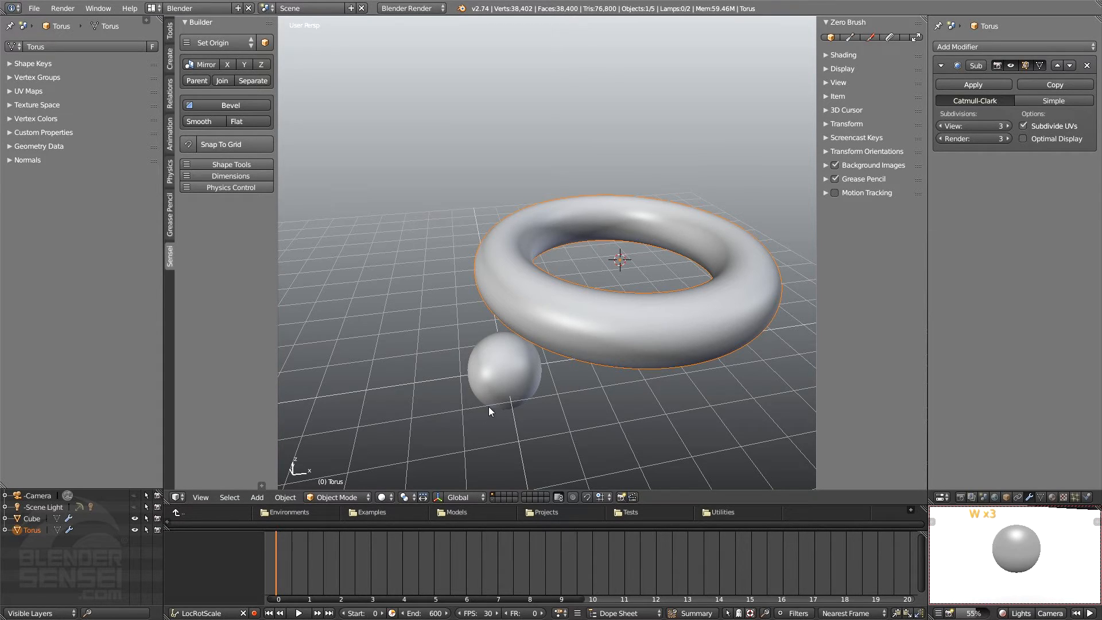
middle_click_drag(489, 407, 496, 384)
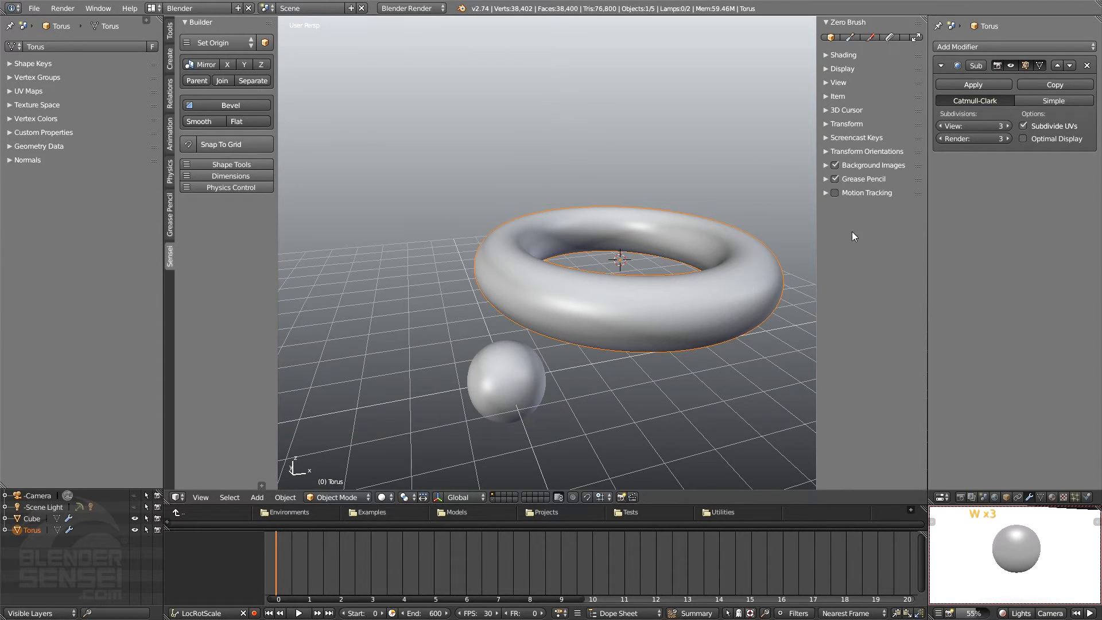
Step: Switch the torus's View subdivisions between 2 and 3 to compare the mesh counts, ending at 2
left_click(942, 125)
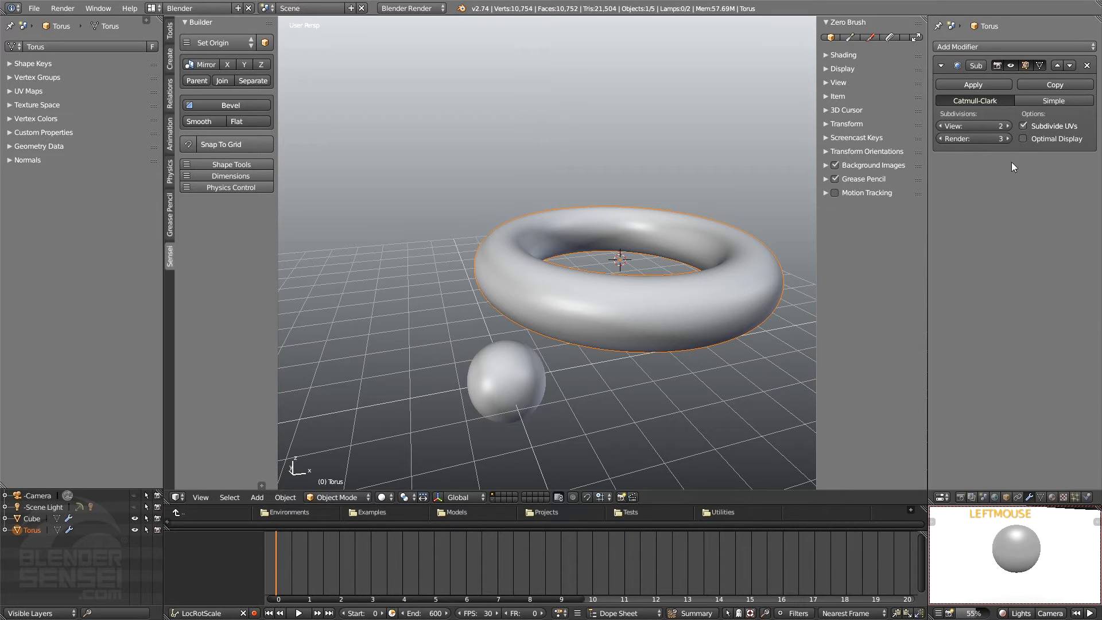
left_click(1008, 125)
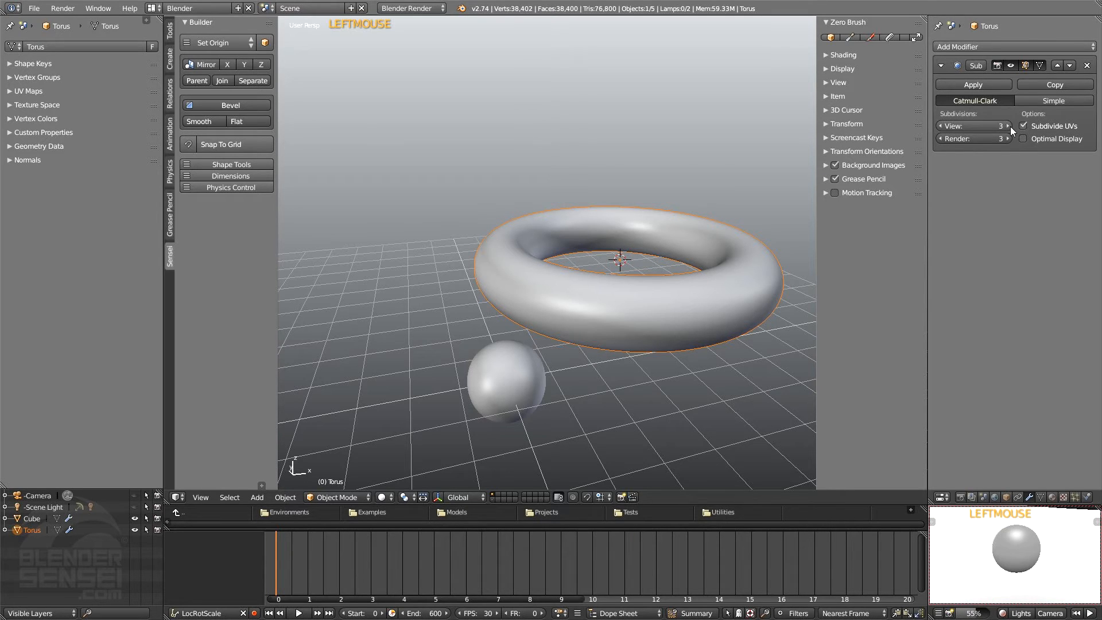
left_click(941, 126)
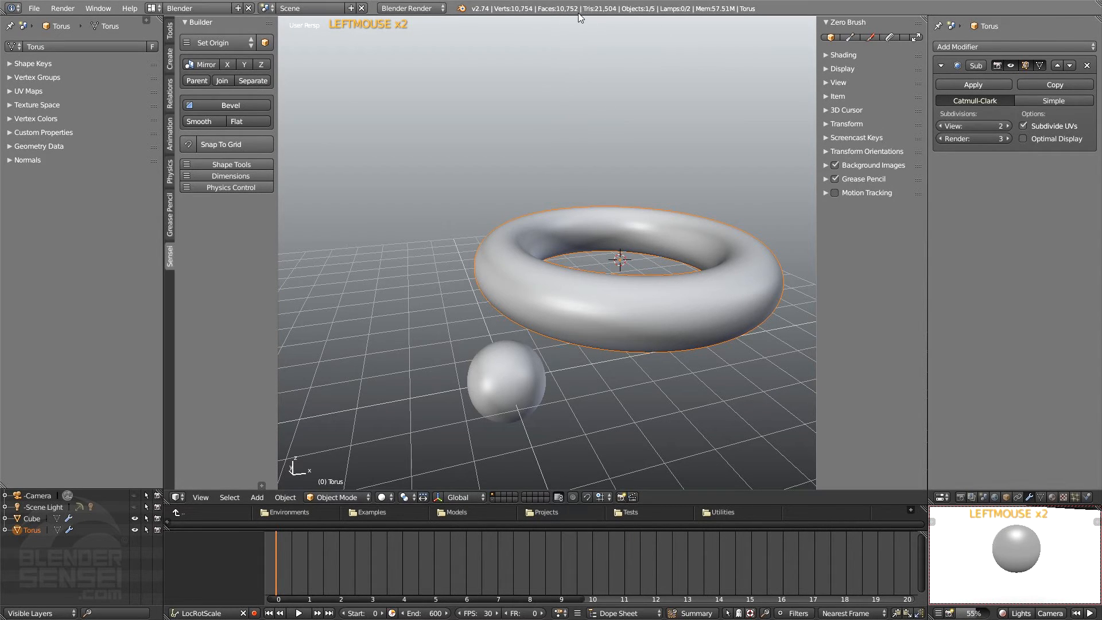
middle_click_drag(659, 156, 672, 171)
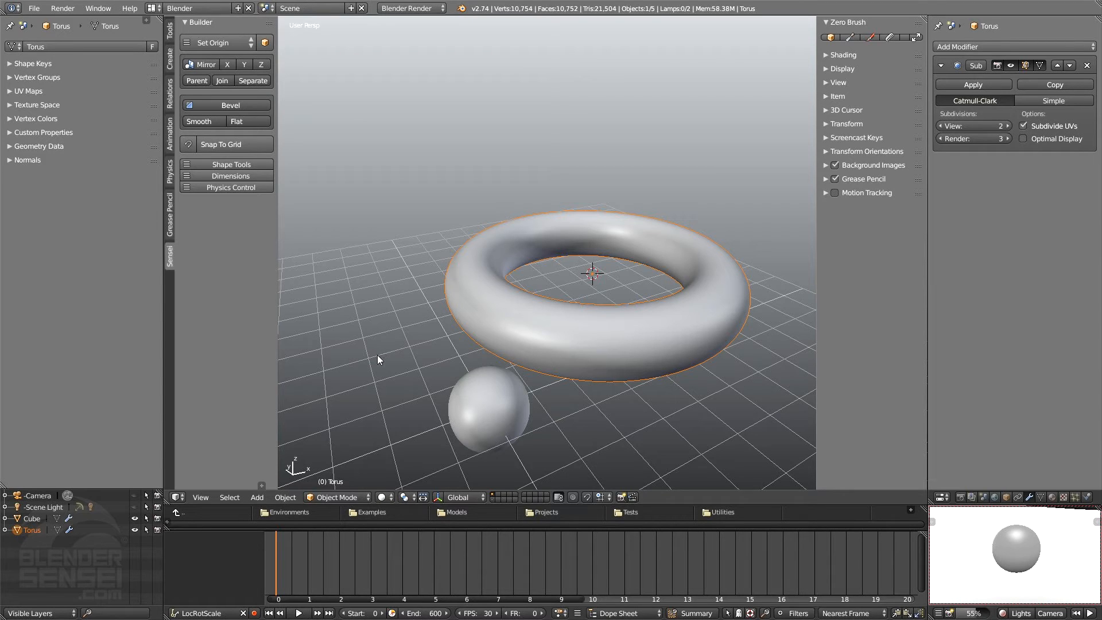
Step: Select both the torus and the smoothed cube and delete them from the scene
key("a")
key("x")
left_click(506, 212)
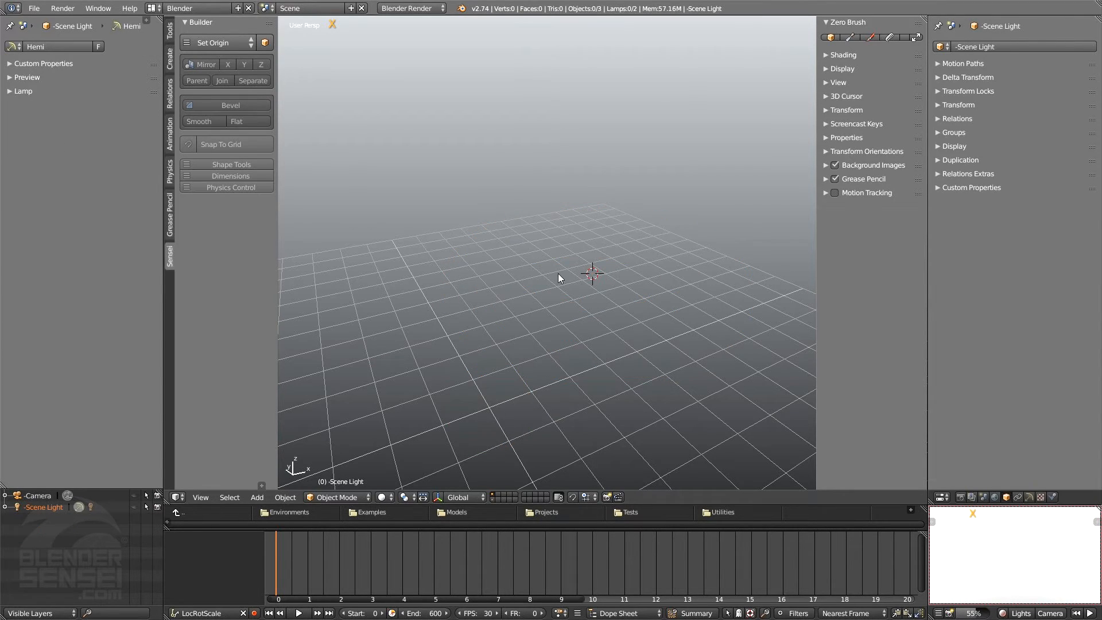
Step: Add a Monkey mesh at the 3D cursor and scale it up
key("shift+a")
mouse_move(570, 226)
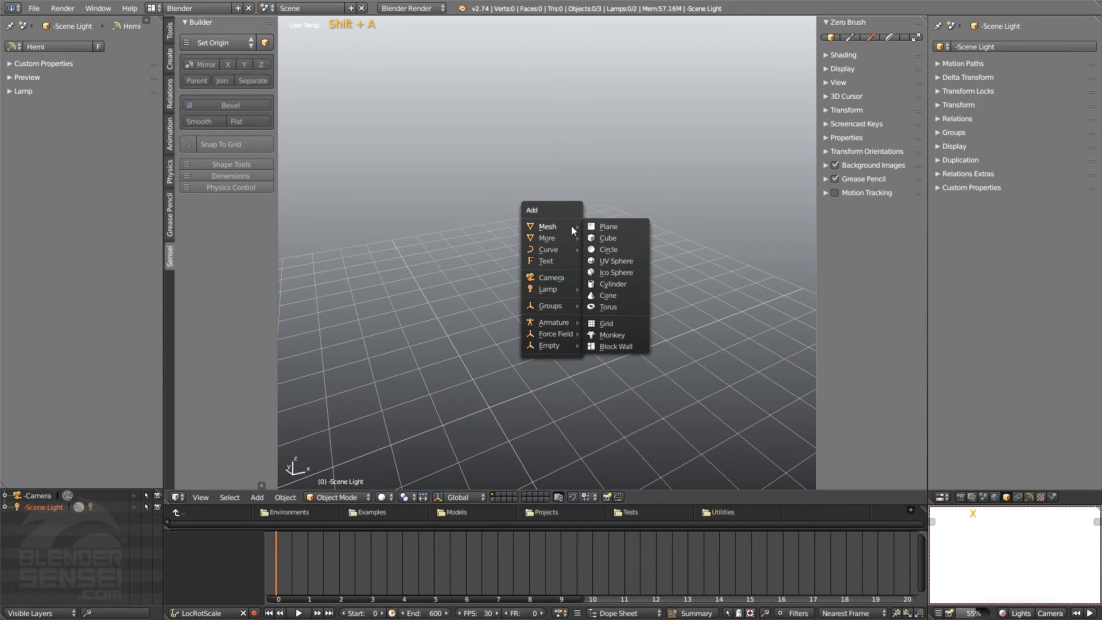
left_click(623, 335)
key("s")
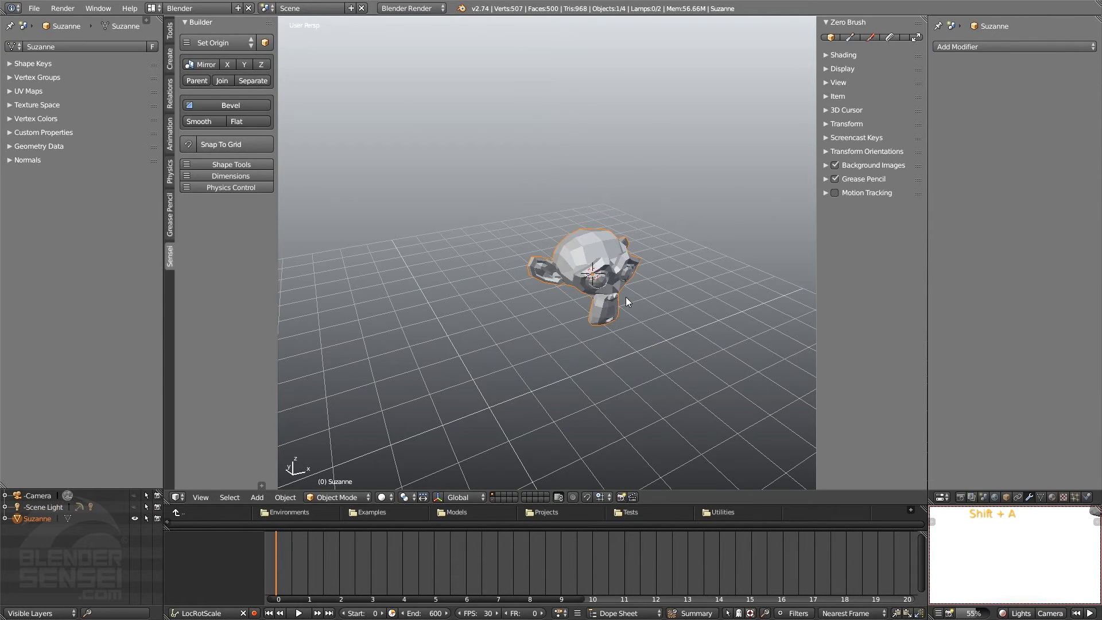
left_click(691, 350)
middle_click_drag(690, 350, 612, 338)
Step: Add a smooth-shaded Subdivision Surface modifier to the monkey and raise its View and Render subdivisions to 3
key("ctrl+1")
middle_click_drag(647, 236, 689, 204)
middle_click_drag(508, 209, 480, 288)
key("ctrl+2")
key("ctrl+3")
scroll(614, 253, "down", 3)
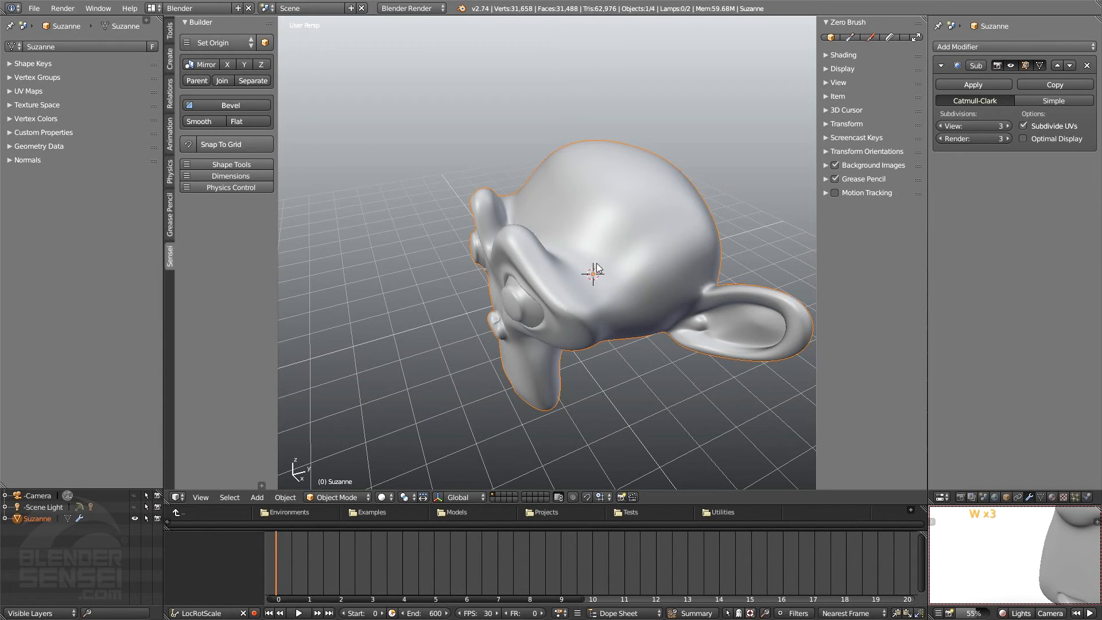
middle_click_drag(597, 267, 614, 255)
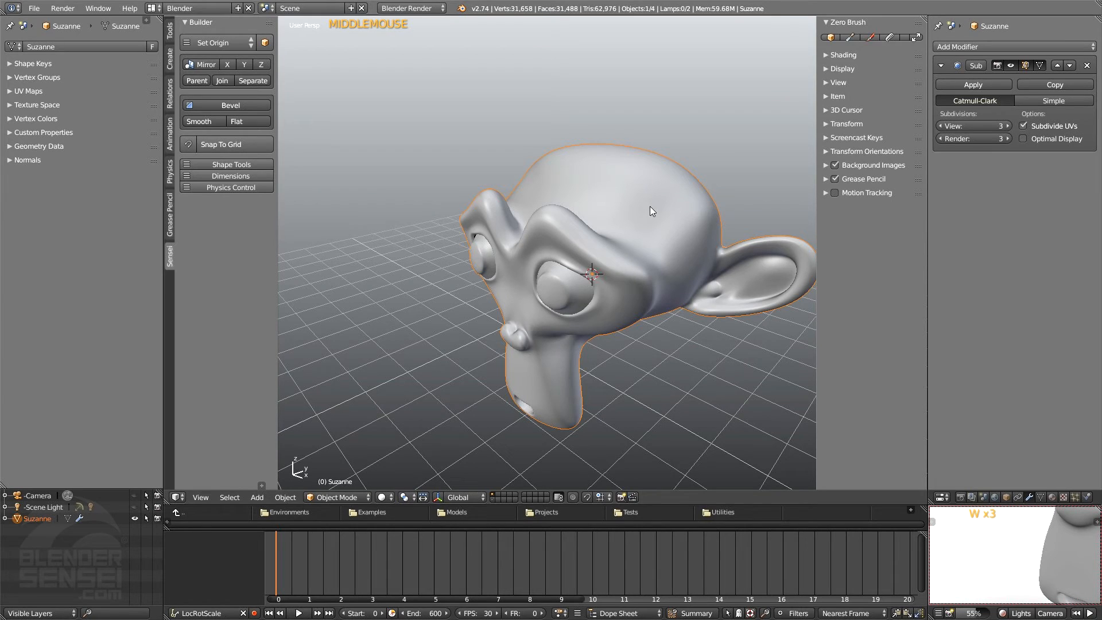
middle_click_drag(652, 202, 632, 232, "shift")
middle_click_drag(627, 276, 625, 264)
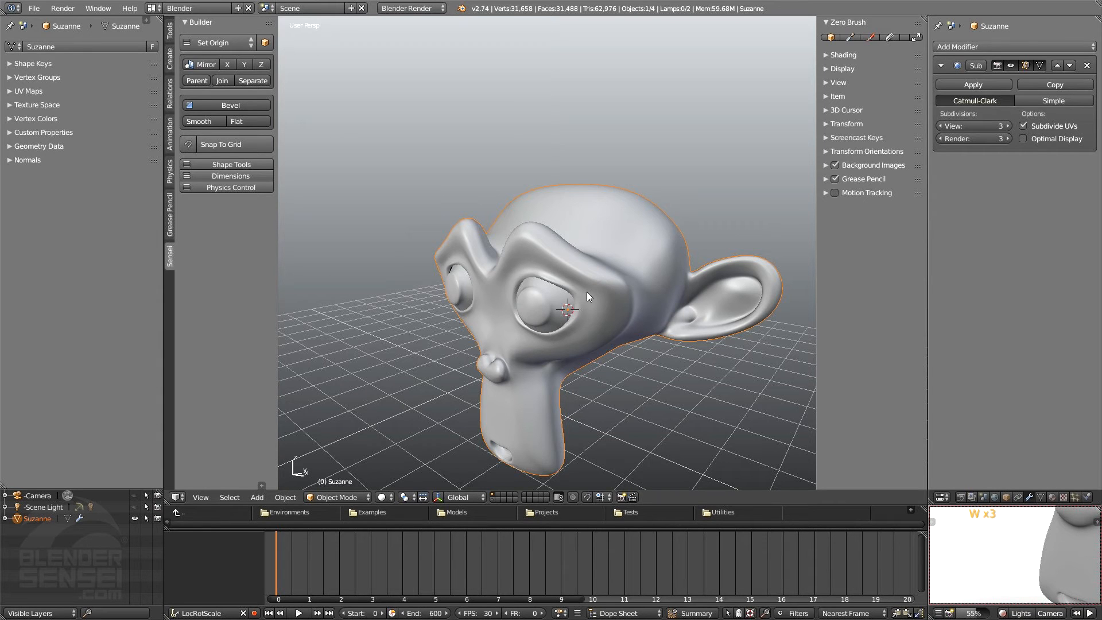
middle_click_drag(611, 277, 608, 265)
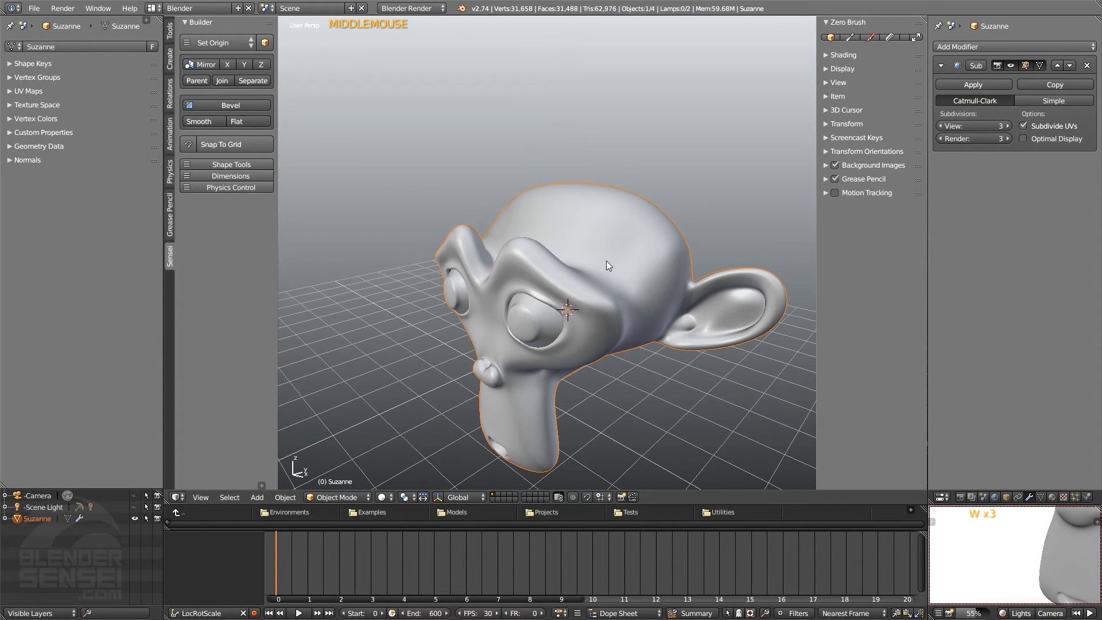
Step: Enter Edit Mode on the monkey and turn off the modifier's edit-cage adjustment to show the original low-poly cage
key("Tab")
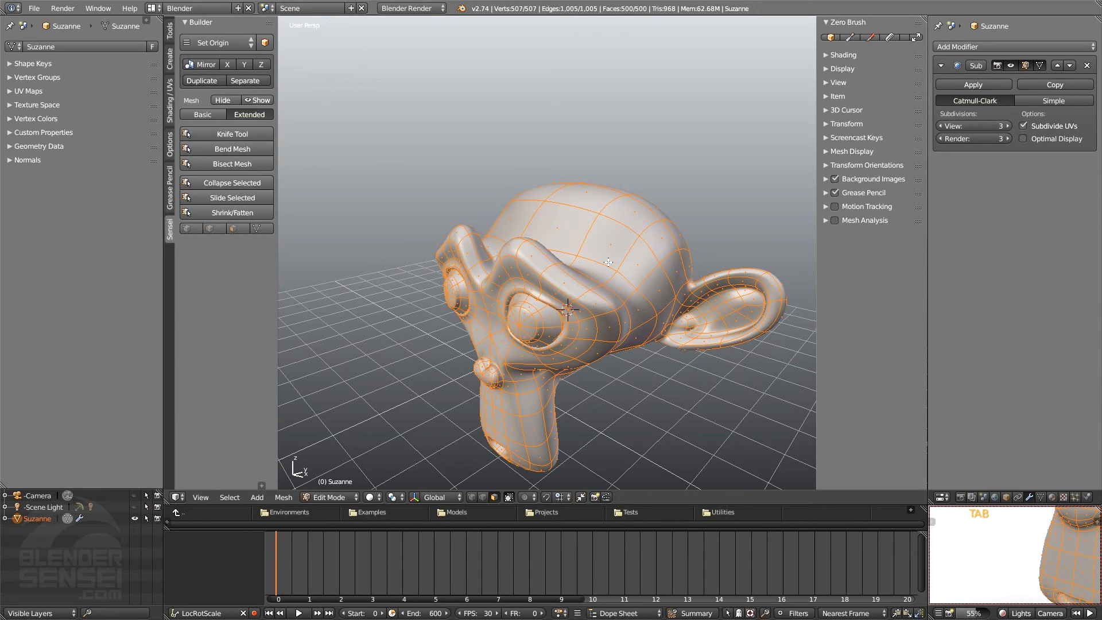
left_click(1040, 67)
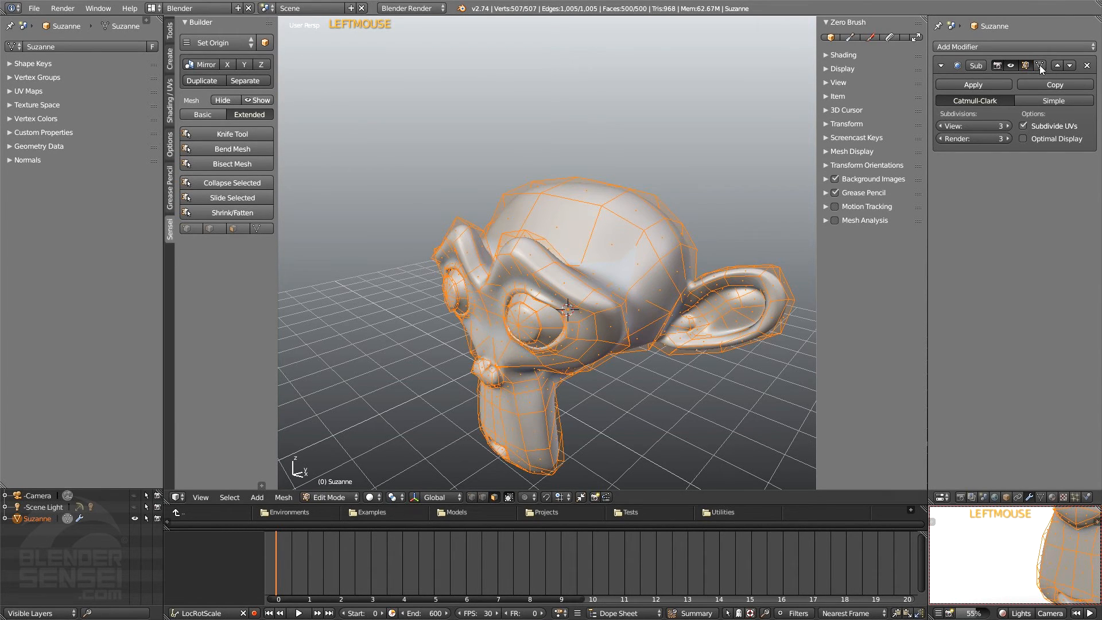
scroll(581, 260, "up", 2)
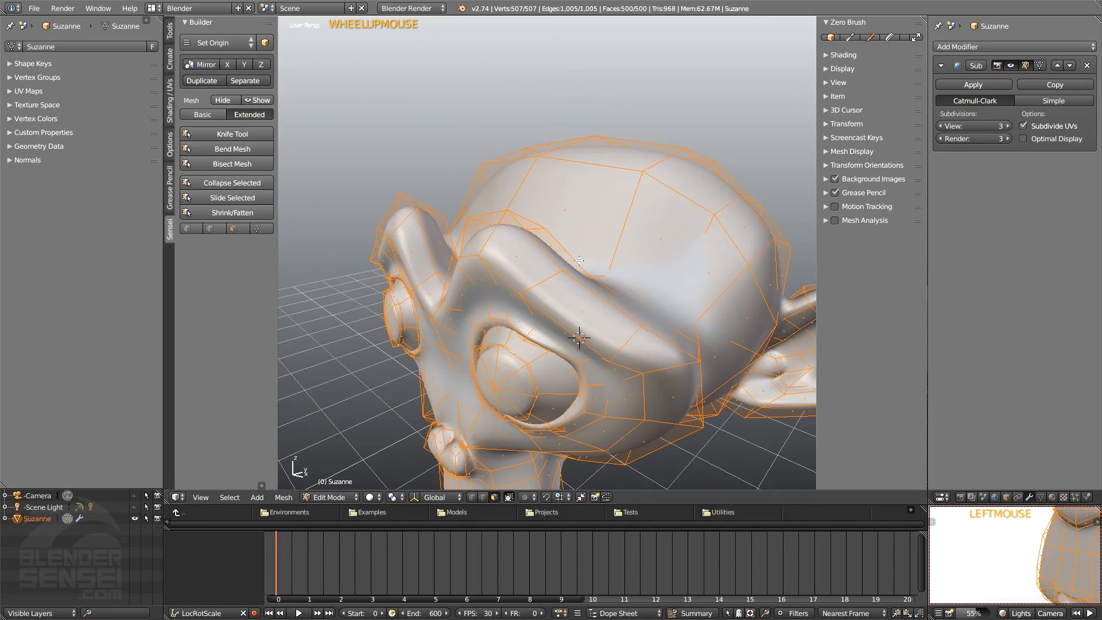
middle_click_drag(580, 260, 515, 198)
scroll(515, 198, "down", 2)
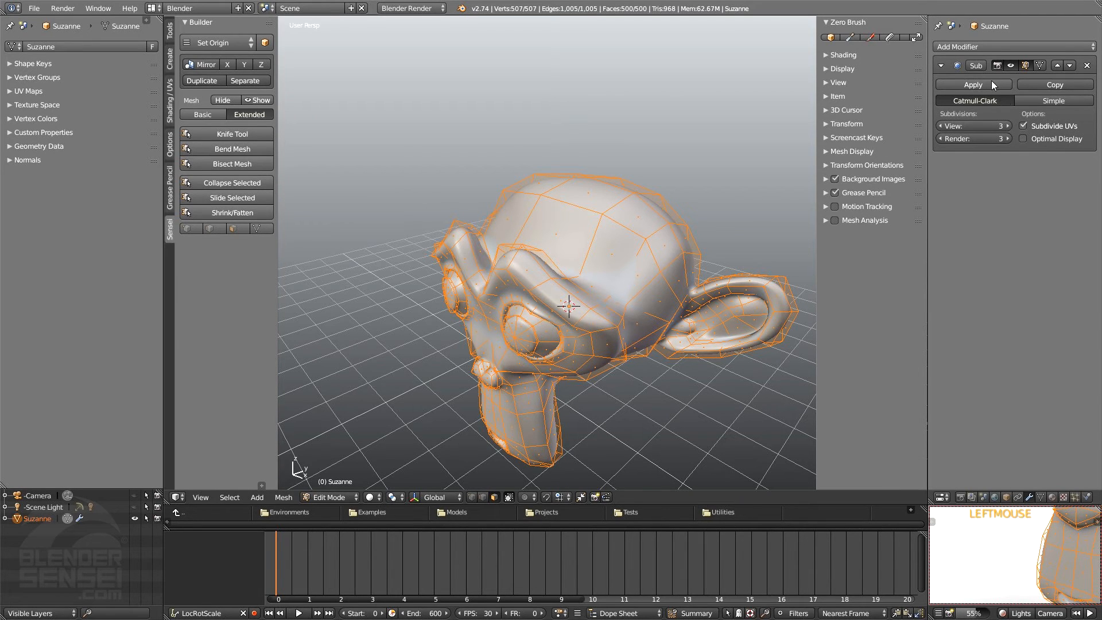
scroll(576, 197, "up", 5)
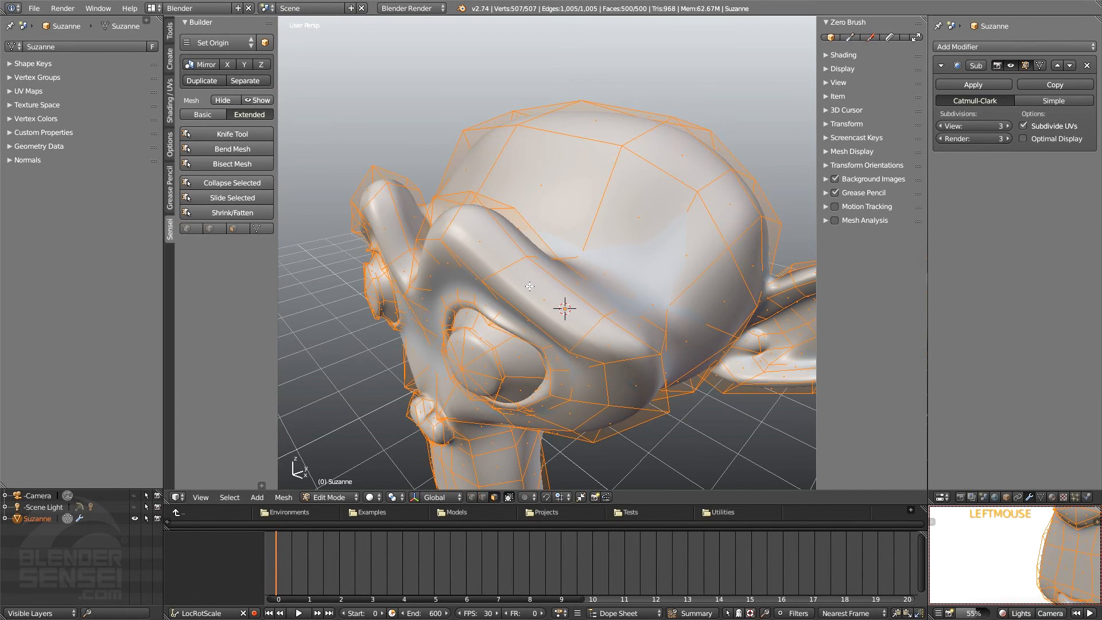
middle_click_drag(531, 286, 559, 285)
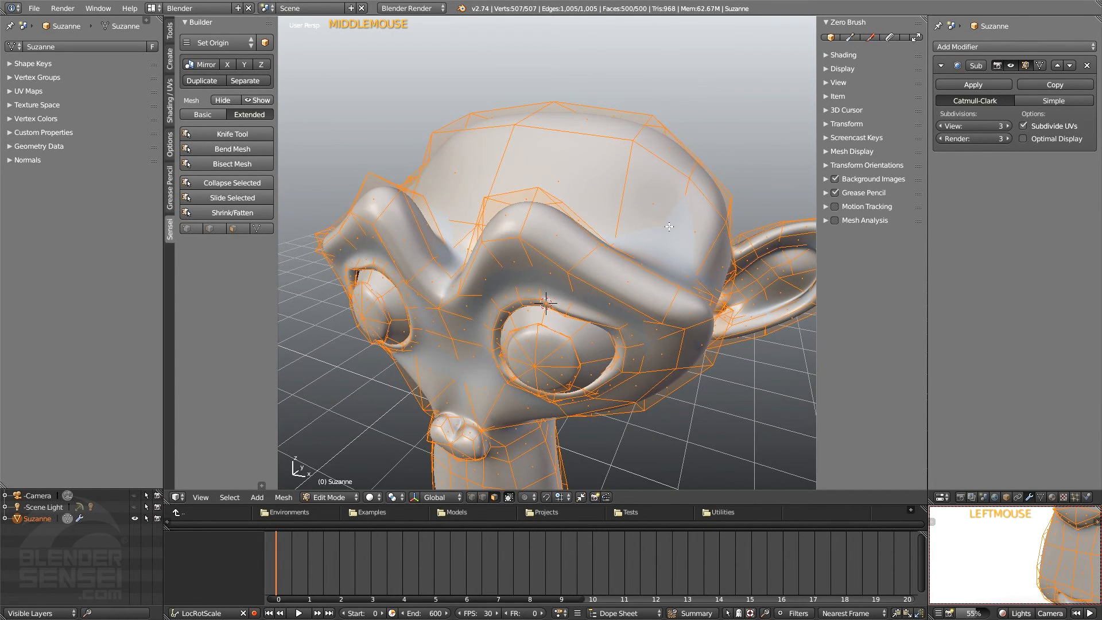
middle_click_drag(619, 213, 568, 220)
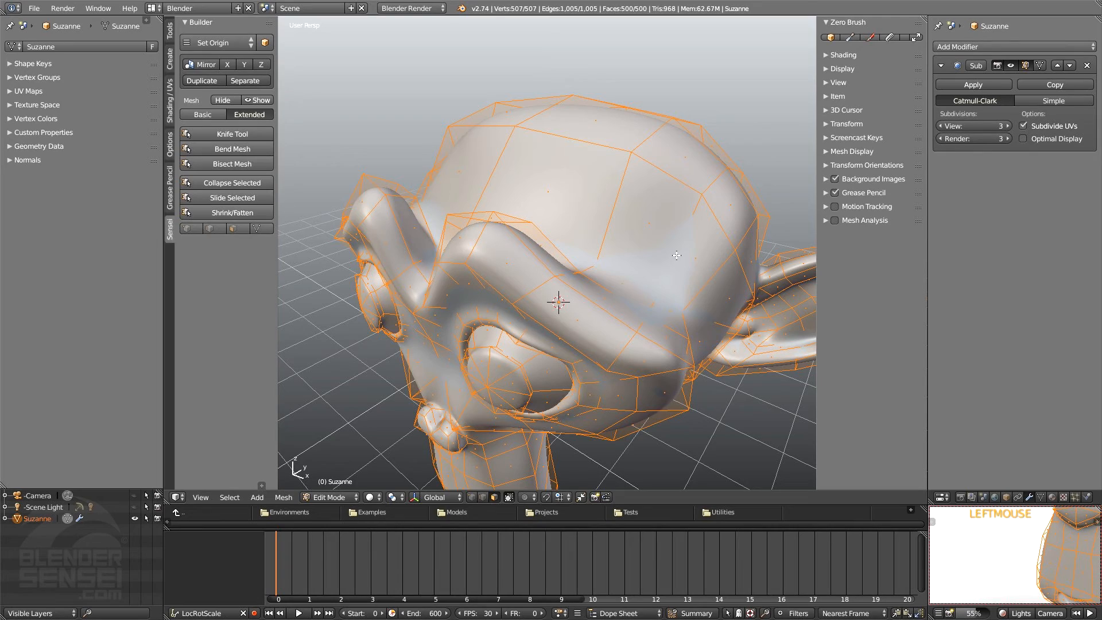
scroll(664, 242, "down", 5)
Step: Select the four adjoining cage faces on the crown of the monkey's head
middle_click_drag(663, 242, 578, 216)
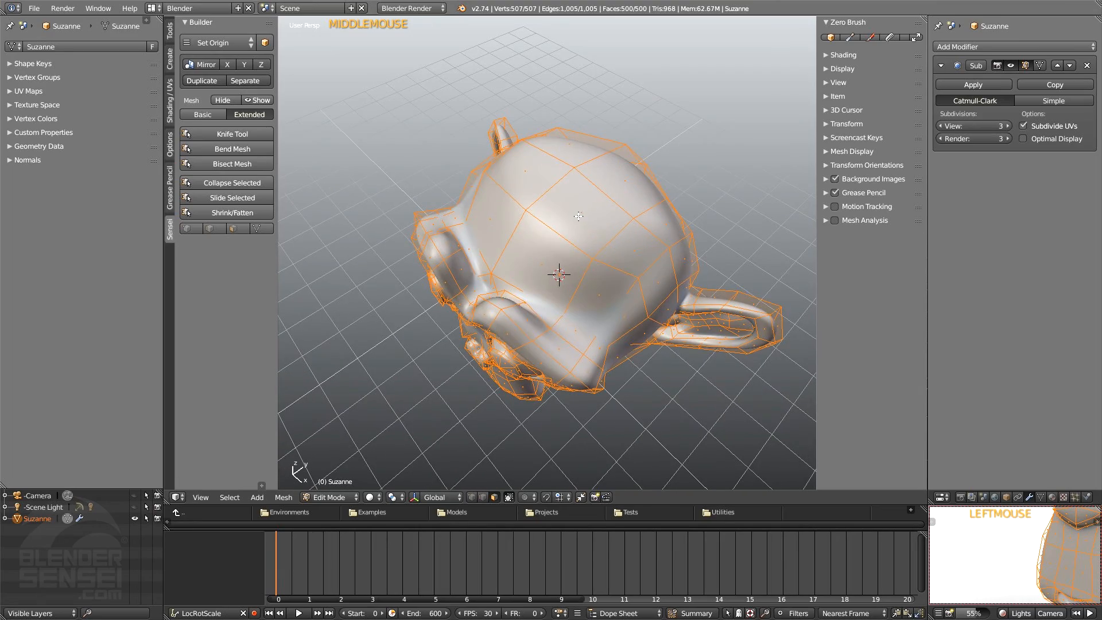
left_click(597, 209)
left_click(619, 185, "shift")
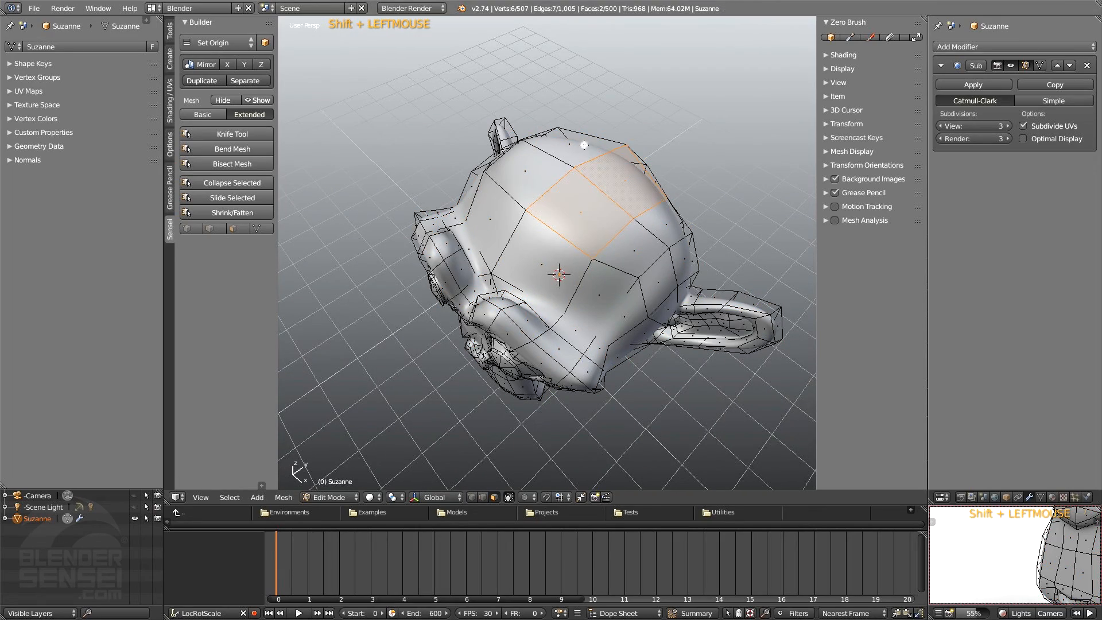
left_click(583, 144, "shift")
left_click(542, 181, "shift")
middle_click_drag(542, 181, 574, 103)
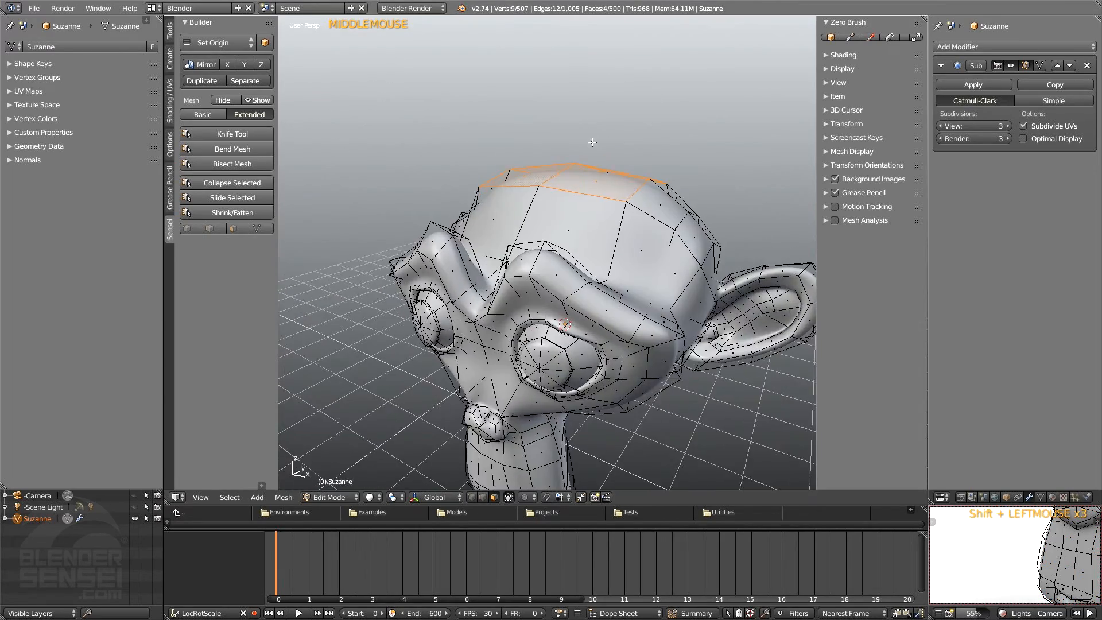
Step: Try raising the selected crown faces along the Z axis and scaling them up
key("g")
key("z")
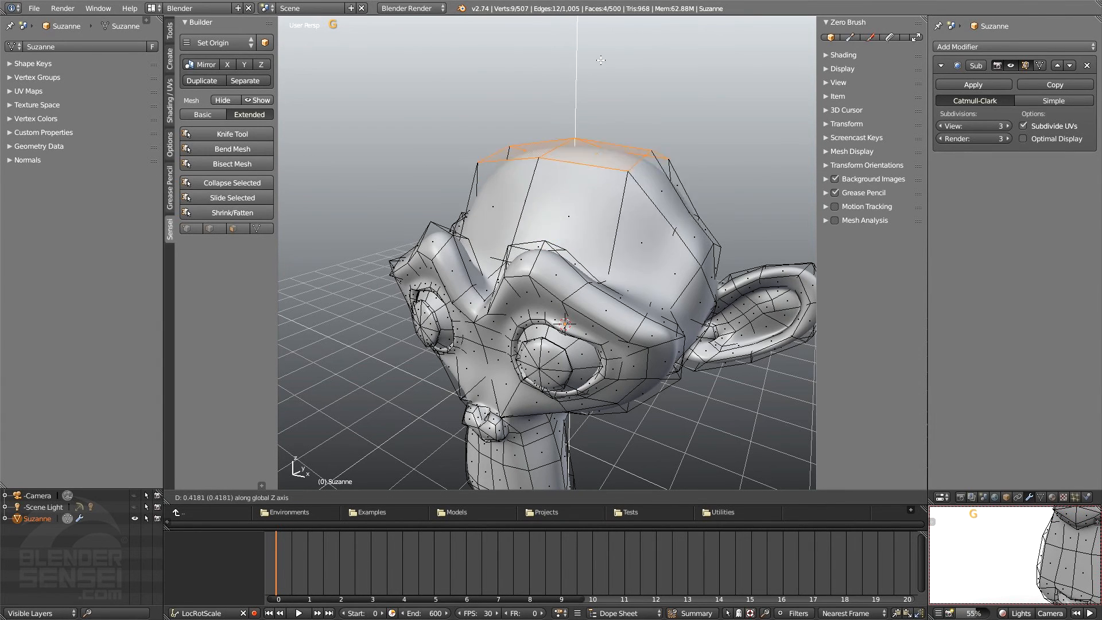
right_click(609, 107)
key("s")
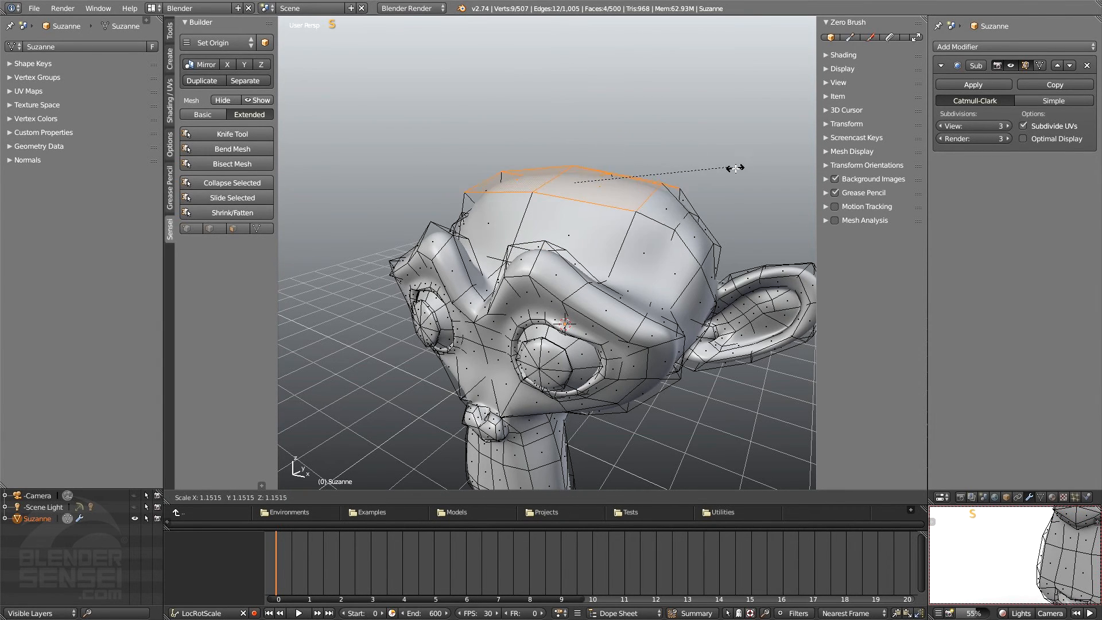
right_click(695, 163)
Step: Adjust the height of the selected crown faces along the Z axis
middle_click_drag(674, 171, 634, 218)
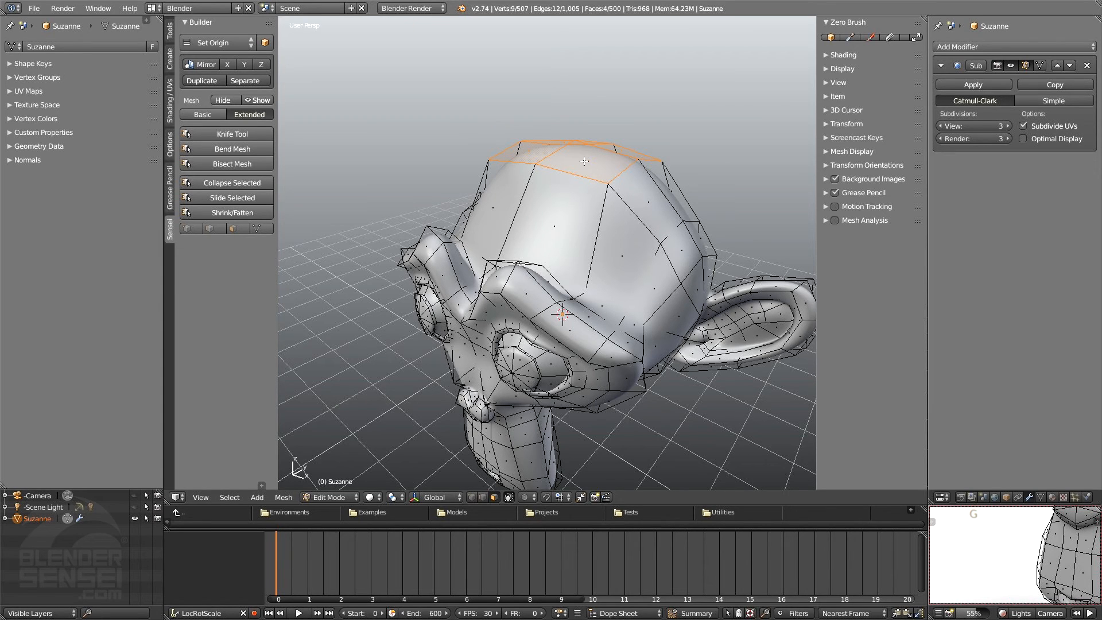
mouse_move(608, 167)
middle_mouse_down()
mouse_move(594, 178)
mouse_move(629, 170)
middle_mouse_up()
key("g")
key("z")
left_click(615, 165)
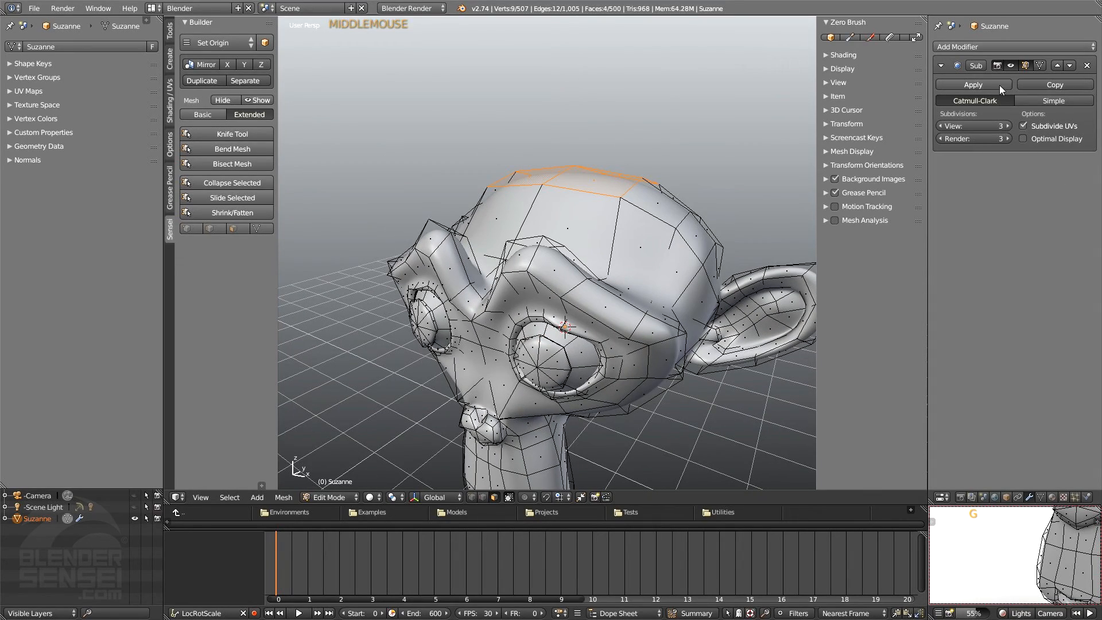
Step: Apply the monkey's Subdivision Surface modifier in Object Mode and re-enter Edit Mode to inspect the mesh
key("Tab")
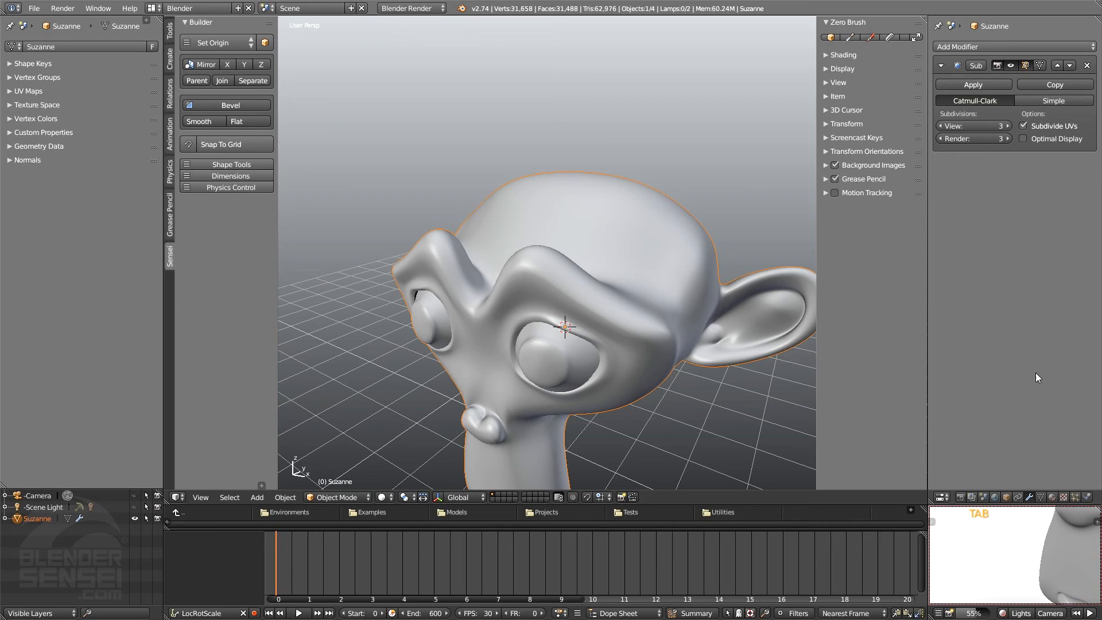
left_click(996, 83)
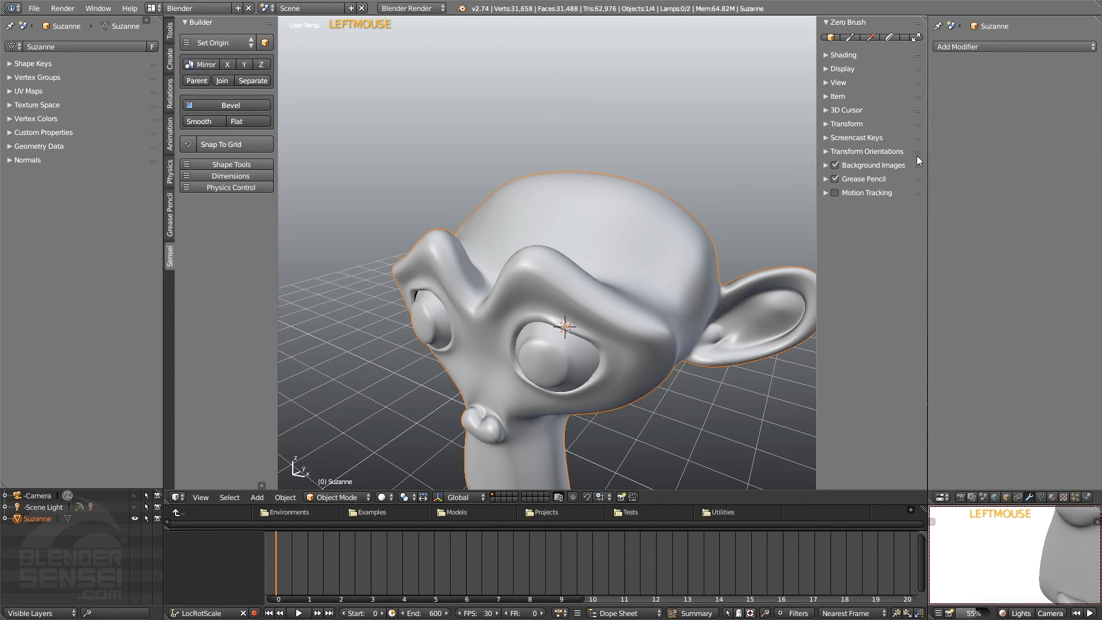
key("Tab")
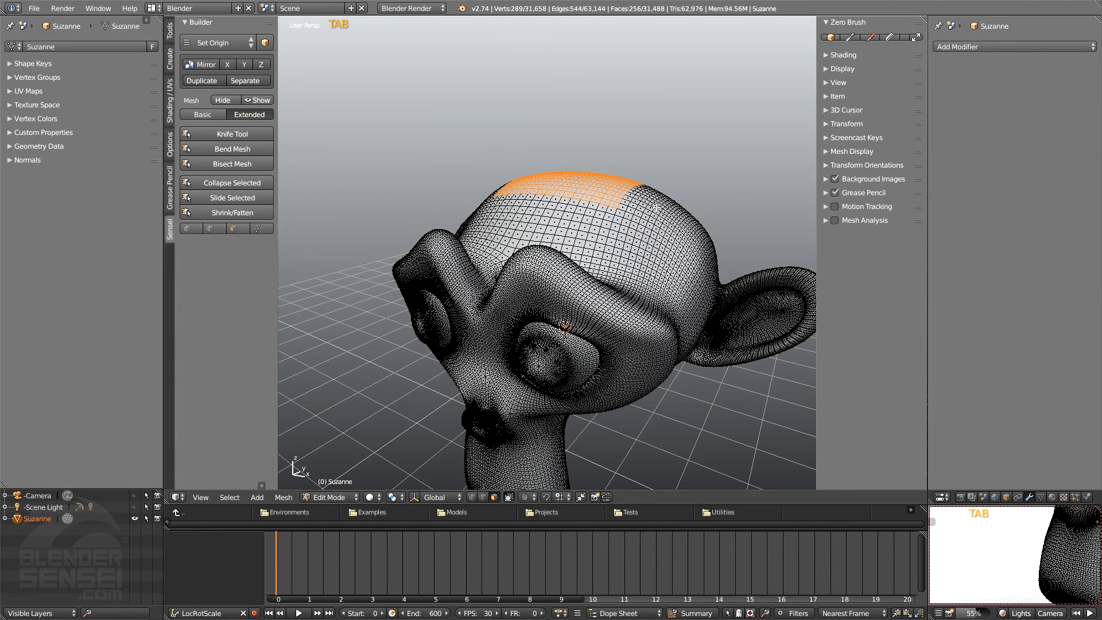
middle_click_drag(643, 224, 628, 255)
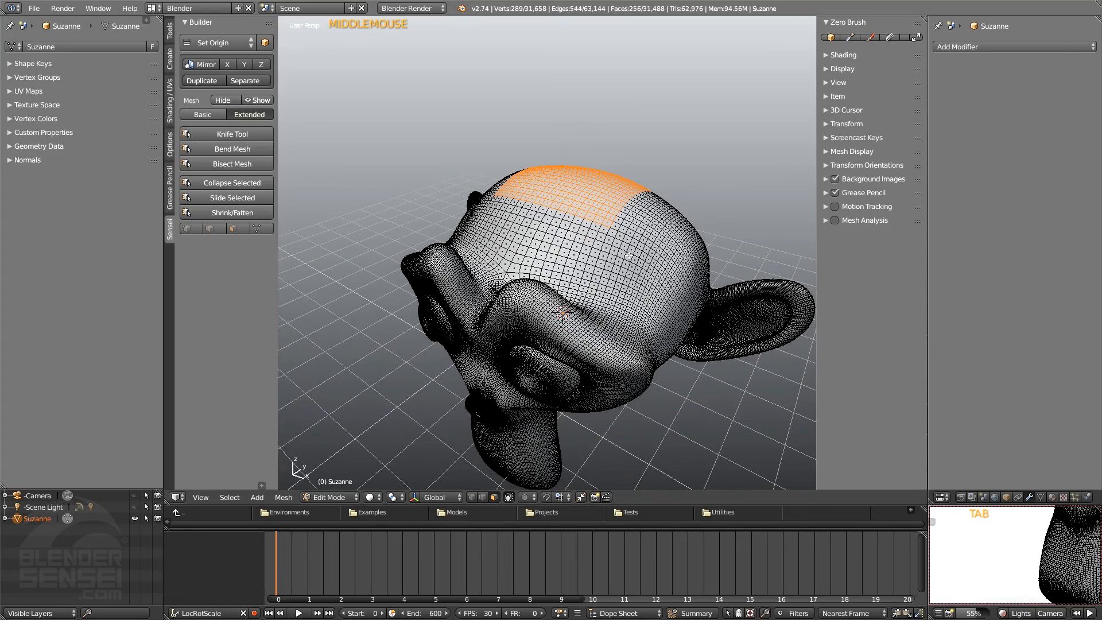
middle_click_drag(559, 327, 624, 229)
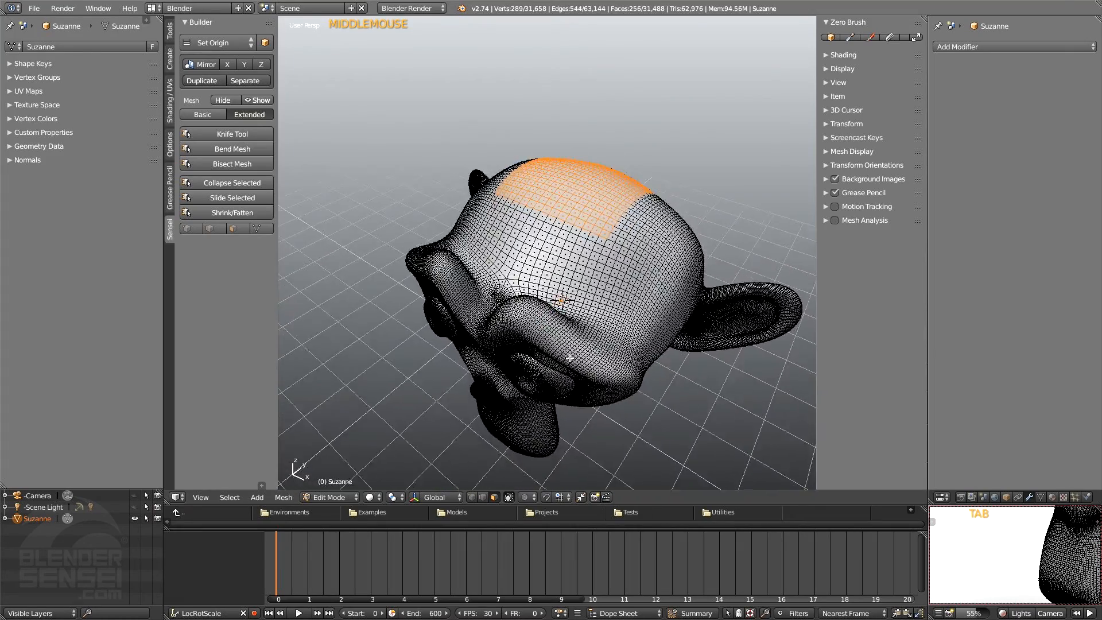
Step: Select a patch of the small faces on top of the monkey's head with Circle Select
triple_click(684, 174)
mouse_move(683, 174)
middle_mouse_down()
mouse_move(621, 178)
mouse_move(623, 202)
mouse_move(566, 208)
middle_mouse_up()
left_click(565, 204)
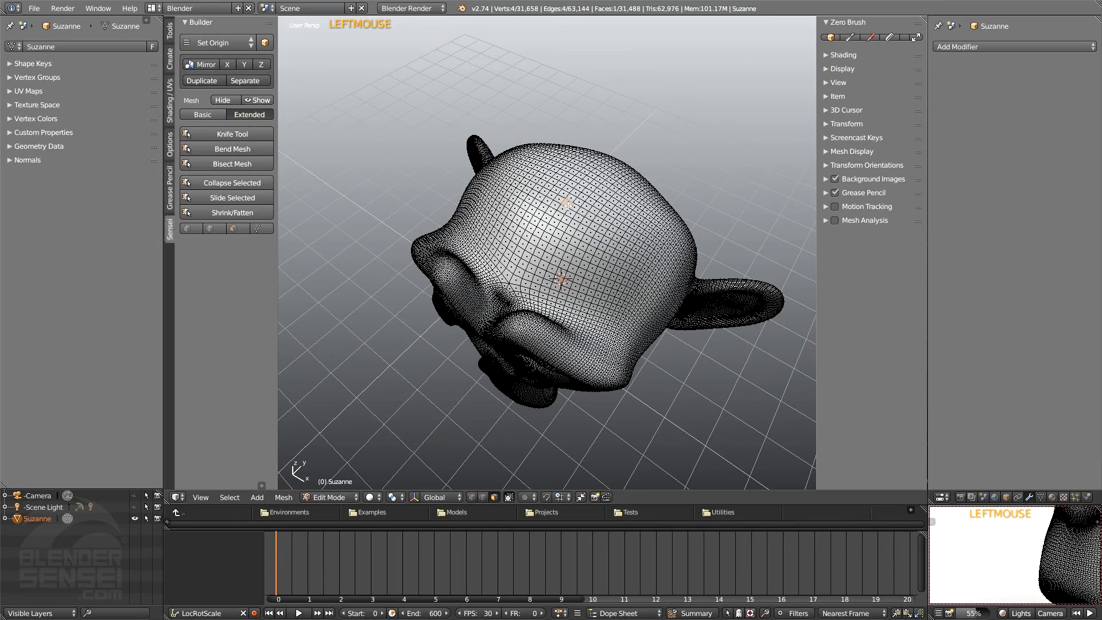
key("c")
mouse_move(569, 197)
left_mouse_down()
mouse_move(537, 211)
mouse_move(590, 224)
mouse_move(586, 179)
mouse_move(538, 188)
left_mouse_up()
right_click(539, 187)
mouse_move(538, 187)
middle_mouse_down()
mouse_move(576, 227)
mouse_move(677, 257)
mouse_move(641, 253)
middle_mouse_up()
Step: Raise the selected patch of faces straight up from the head along the Z axis
key("g")
key("z")
left_click(576, 196)
scroll(591, 265, "down", 2)
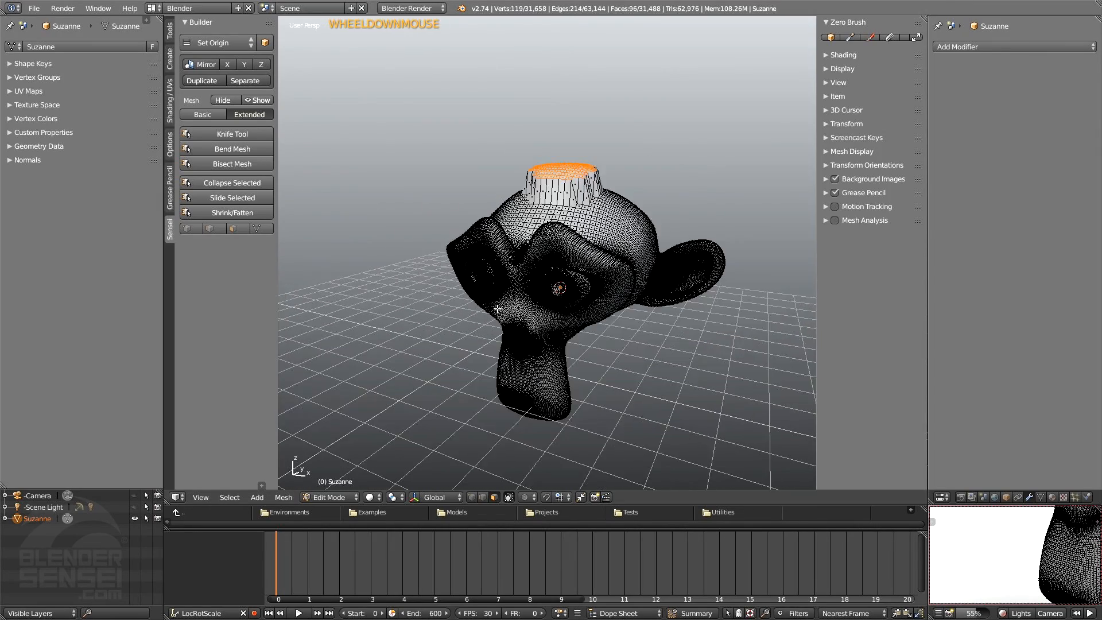
scroll(565, 269, "up", 2)
middle_click_drag(596, 269, 593, 317)
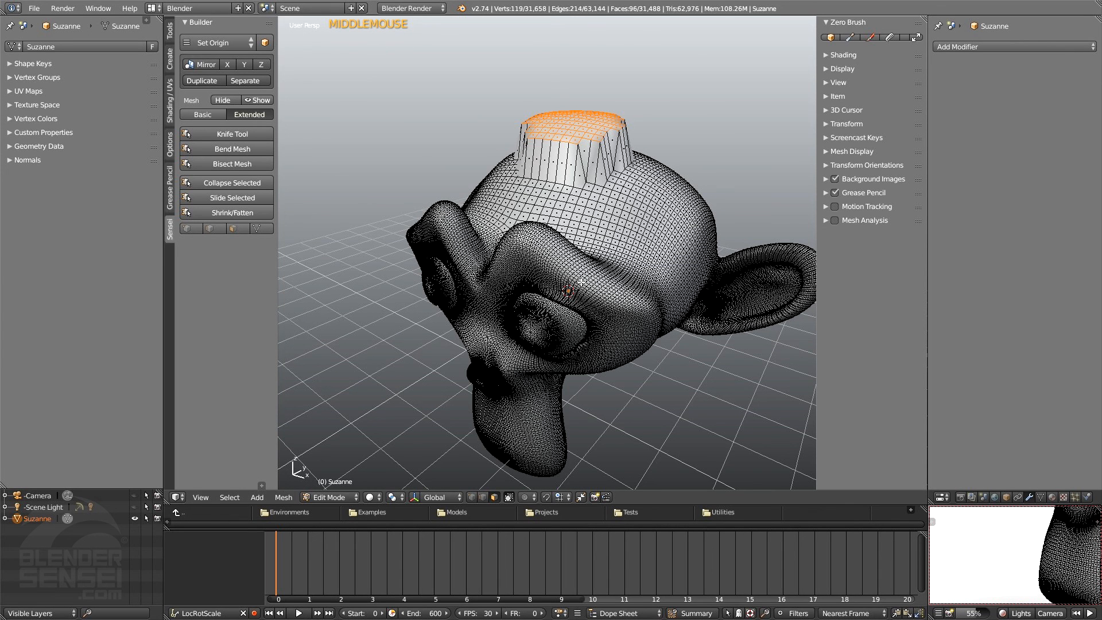